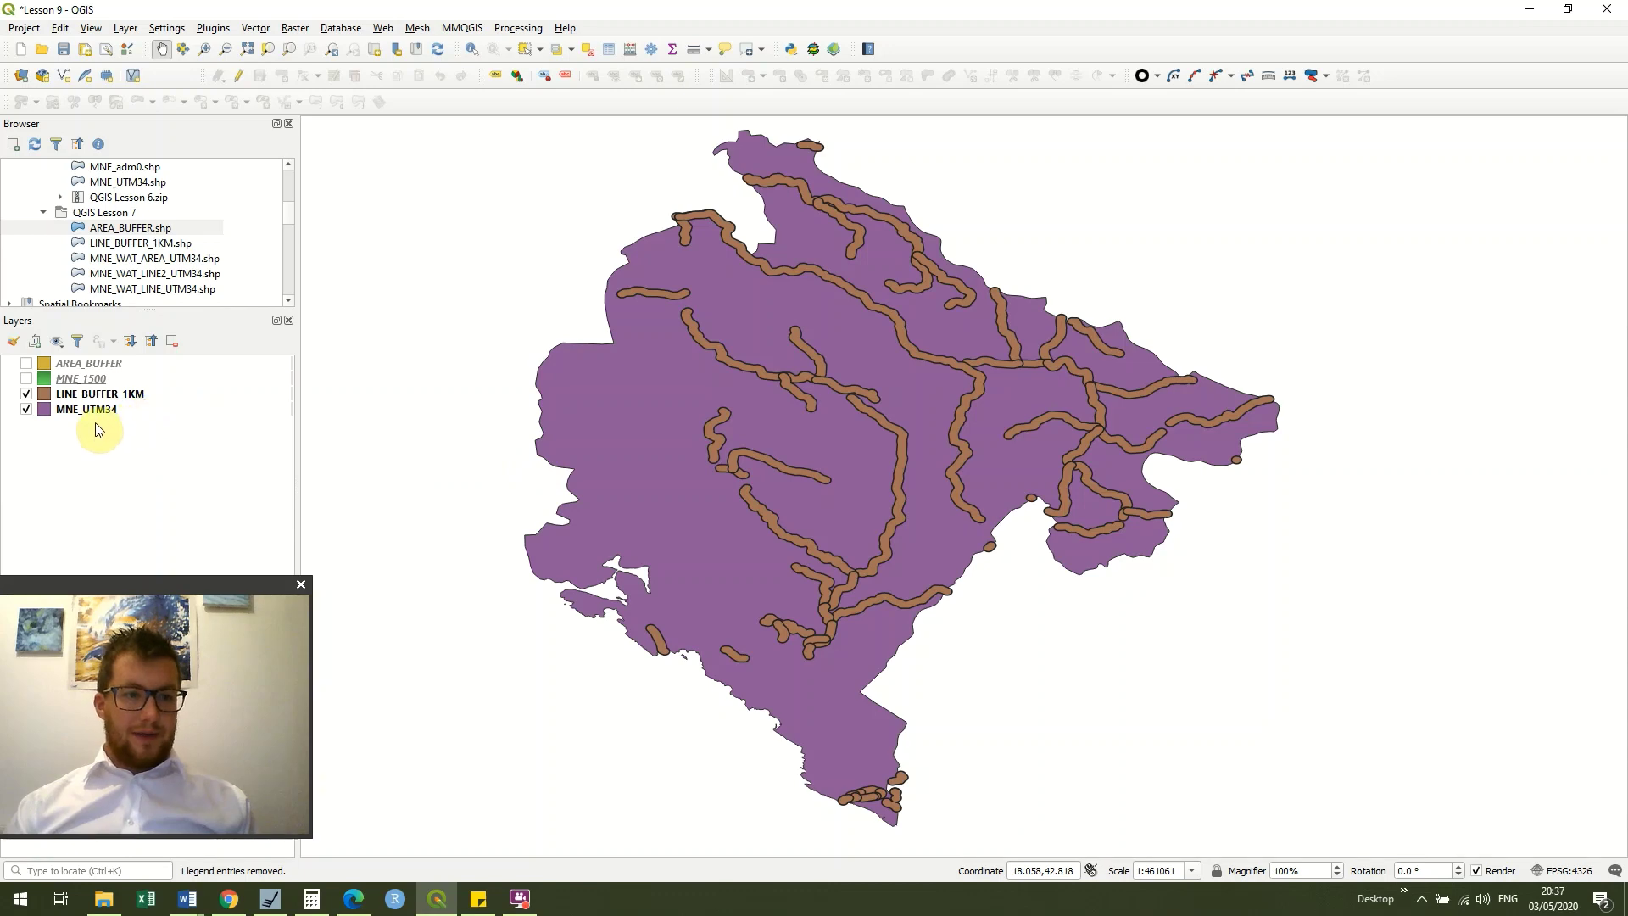
- Hide MNE_UTM34, start editing LINE_BUFFER_1KM and box-select all 73 river buffer features
left_click(27, 410)
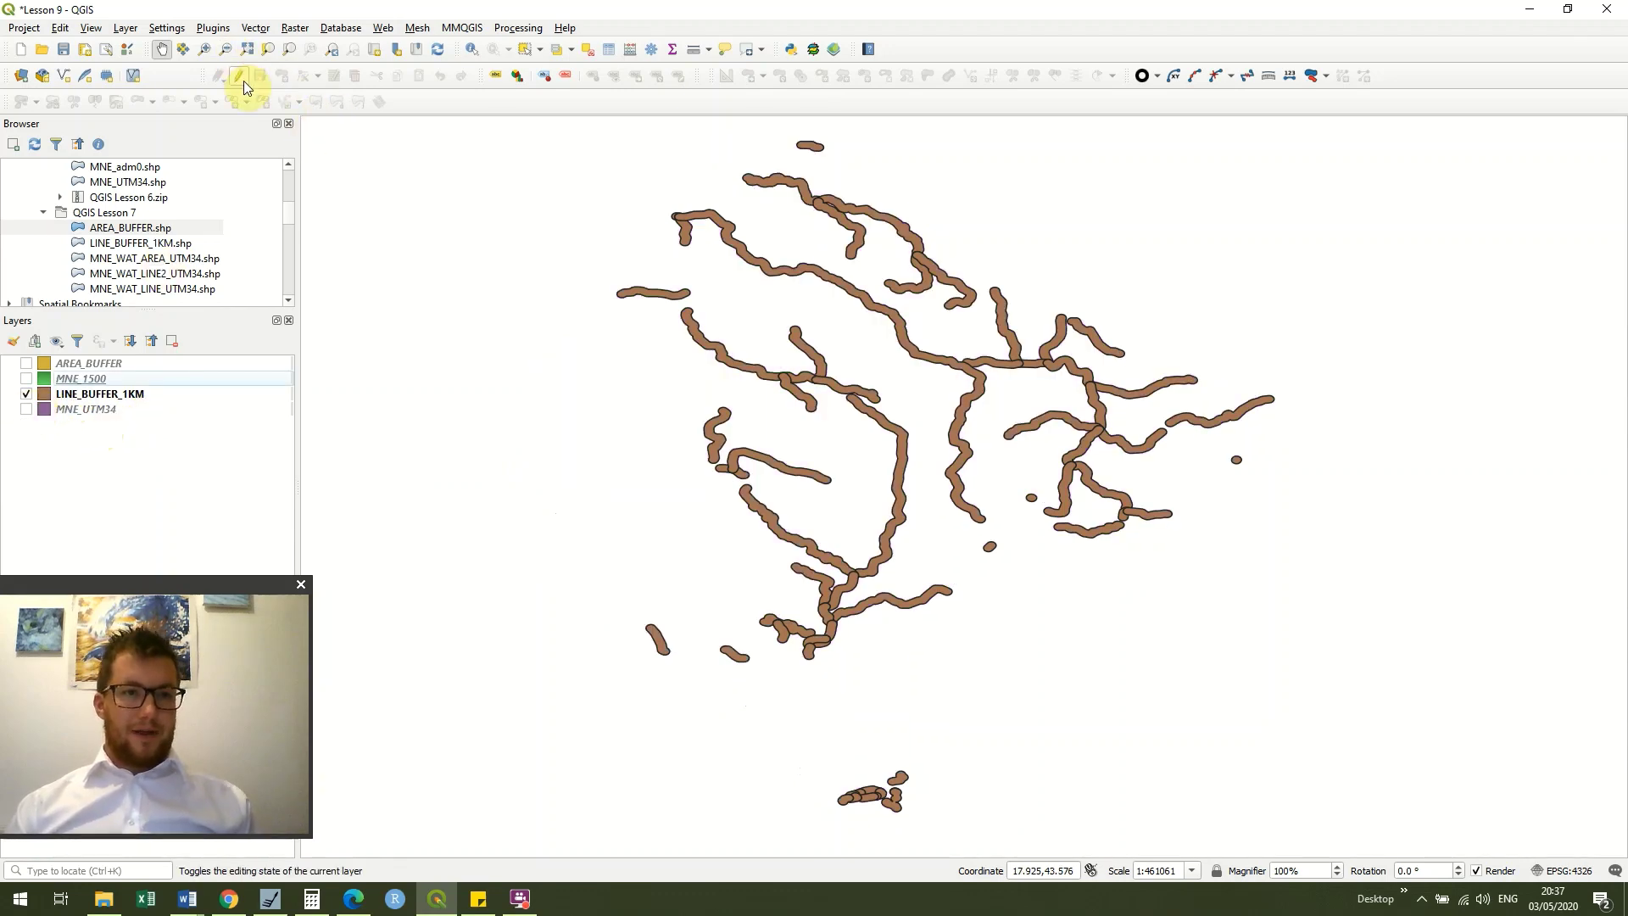
left_click(147, 395)
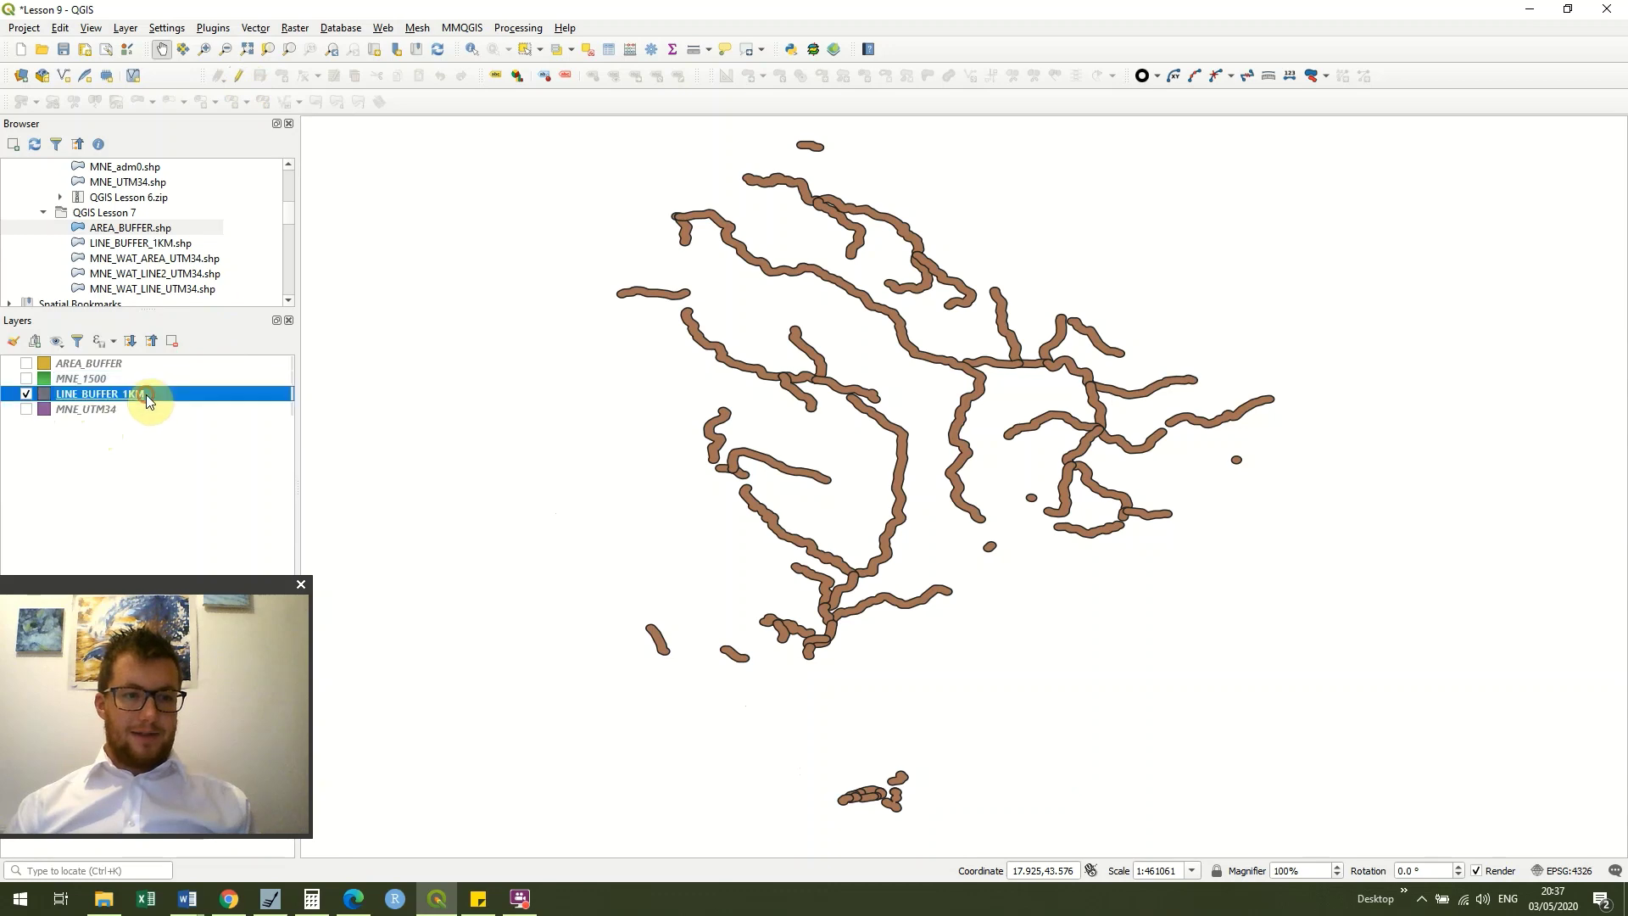
left_click(239, 75)
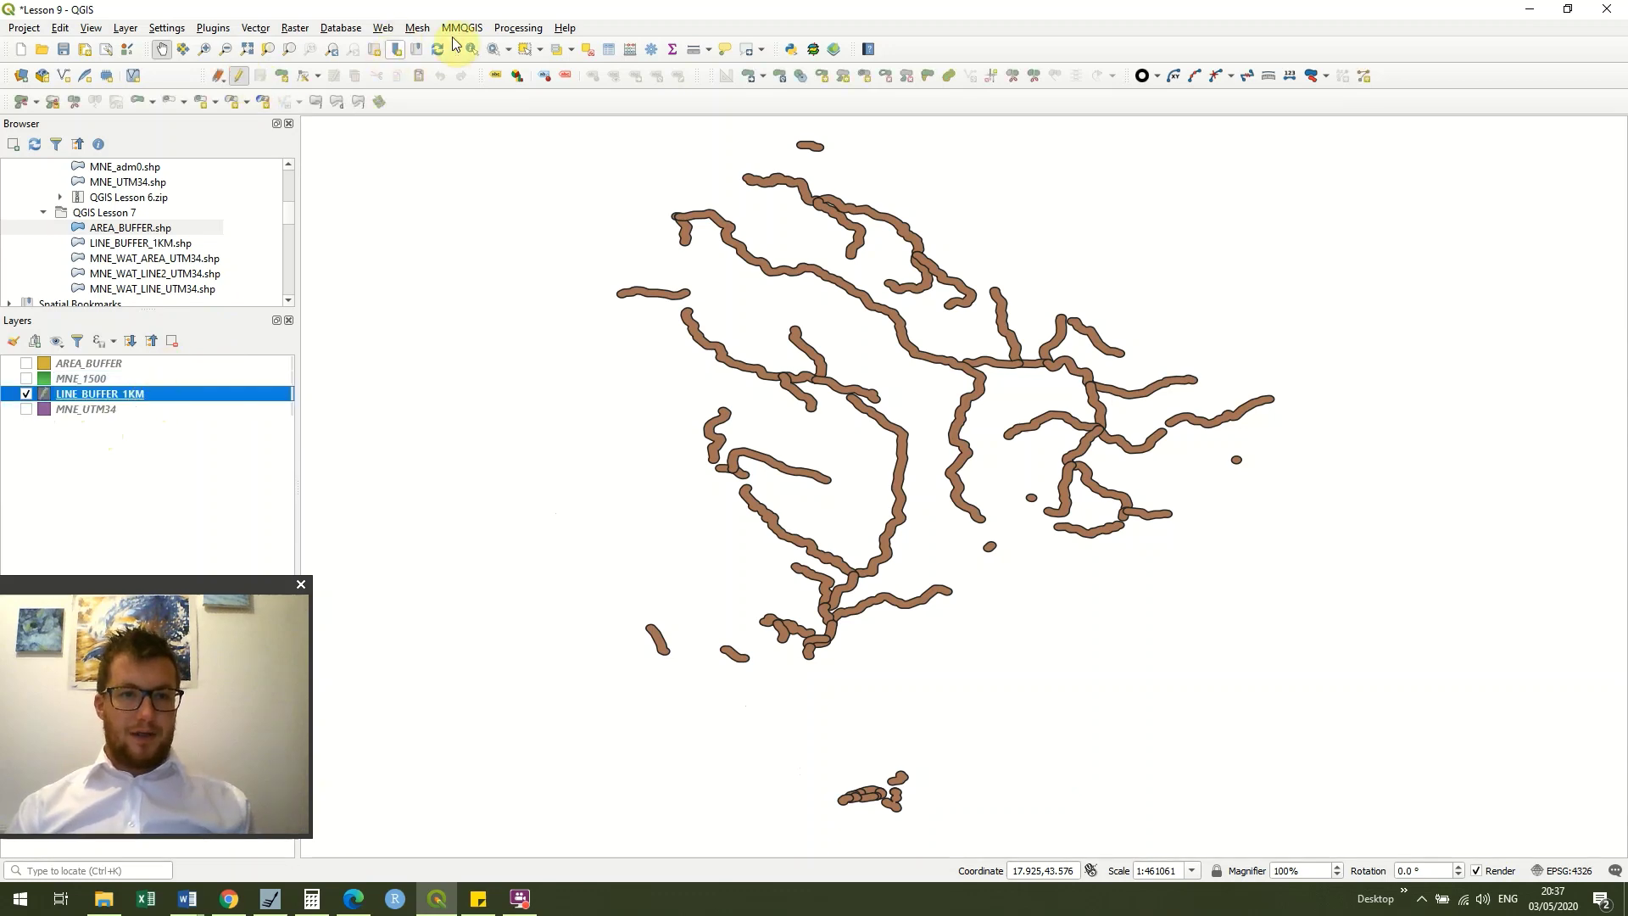
left_click(519, 49)
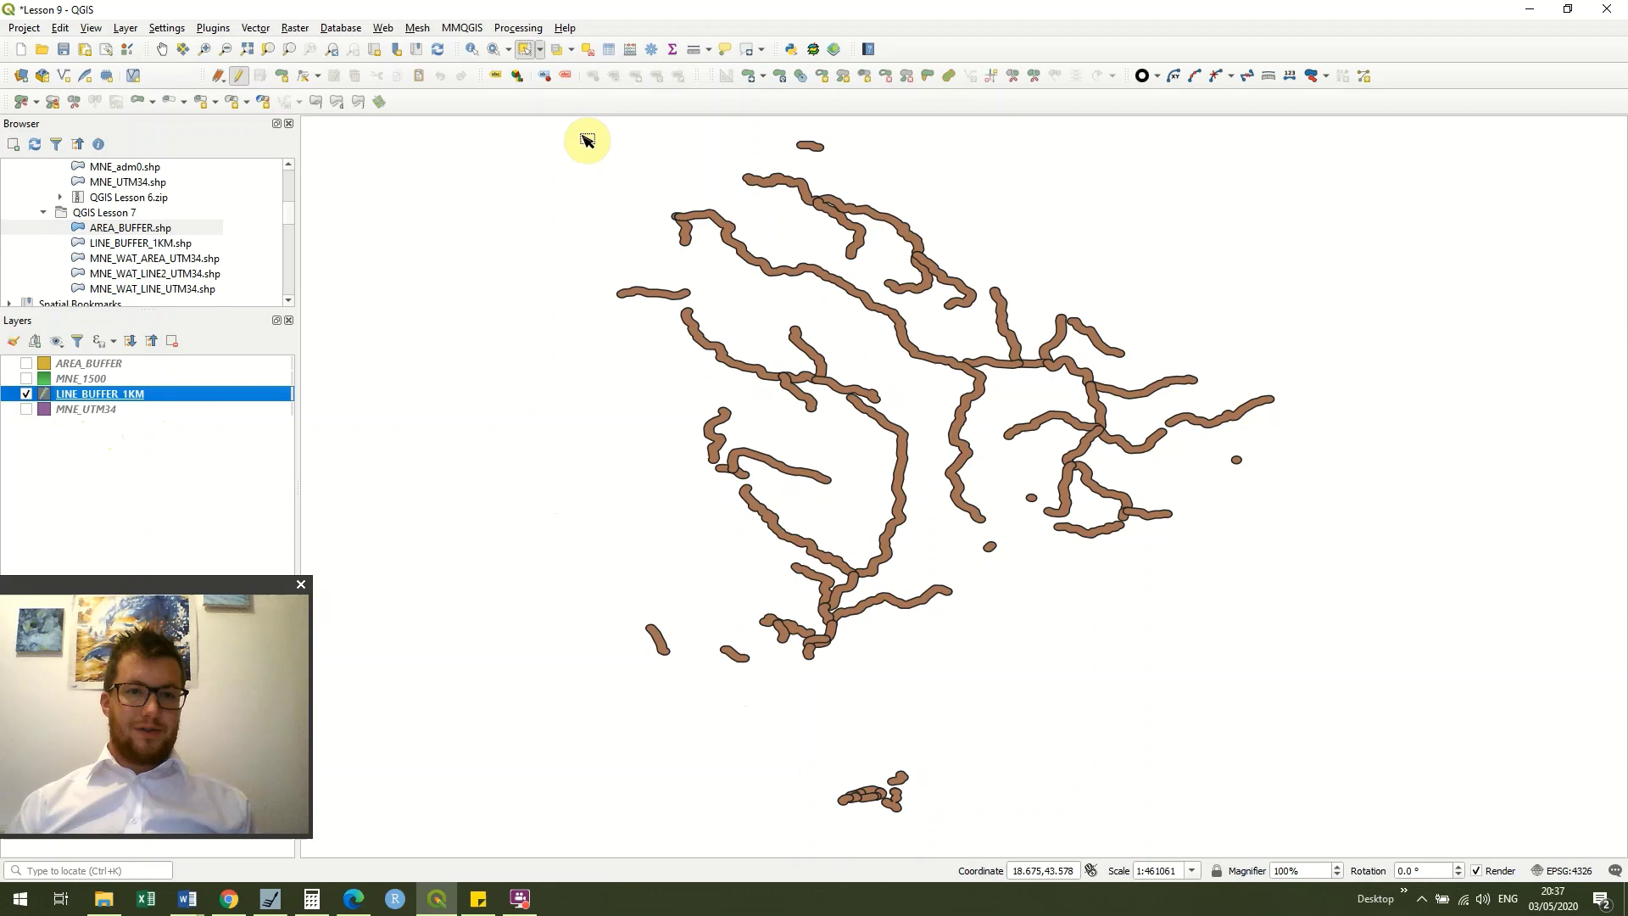
mouse_move(484, 128)
left_mouse_down()
mouse_move(1095, 494)
mouse_move(1386, 827)
left_mouse_up()
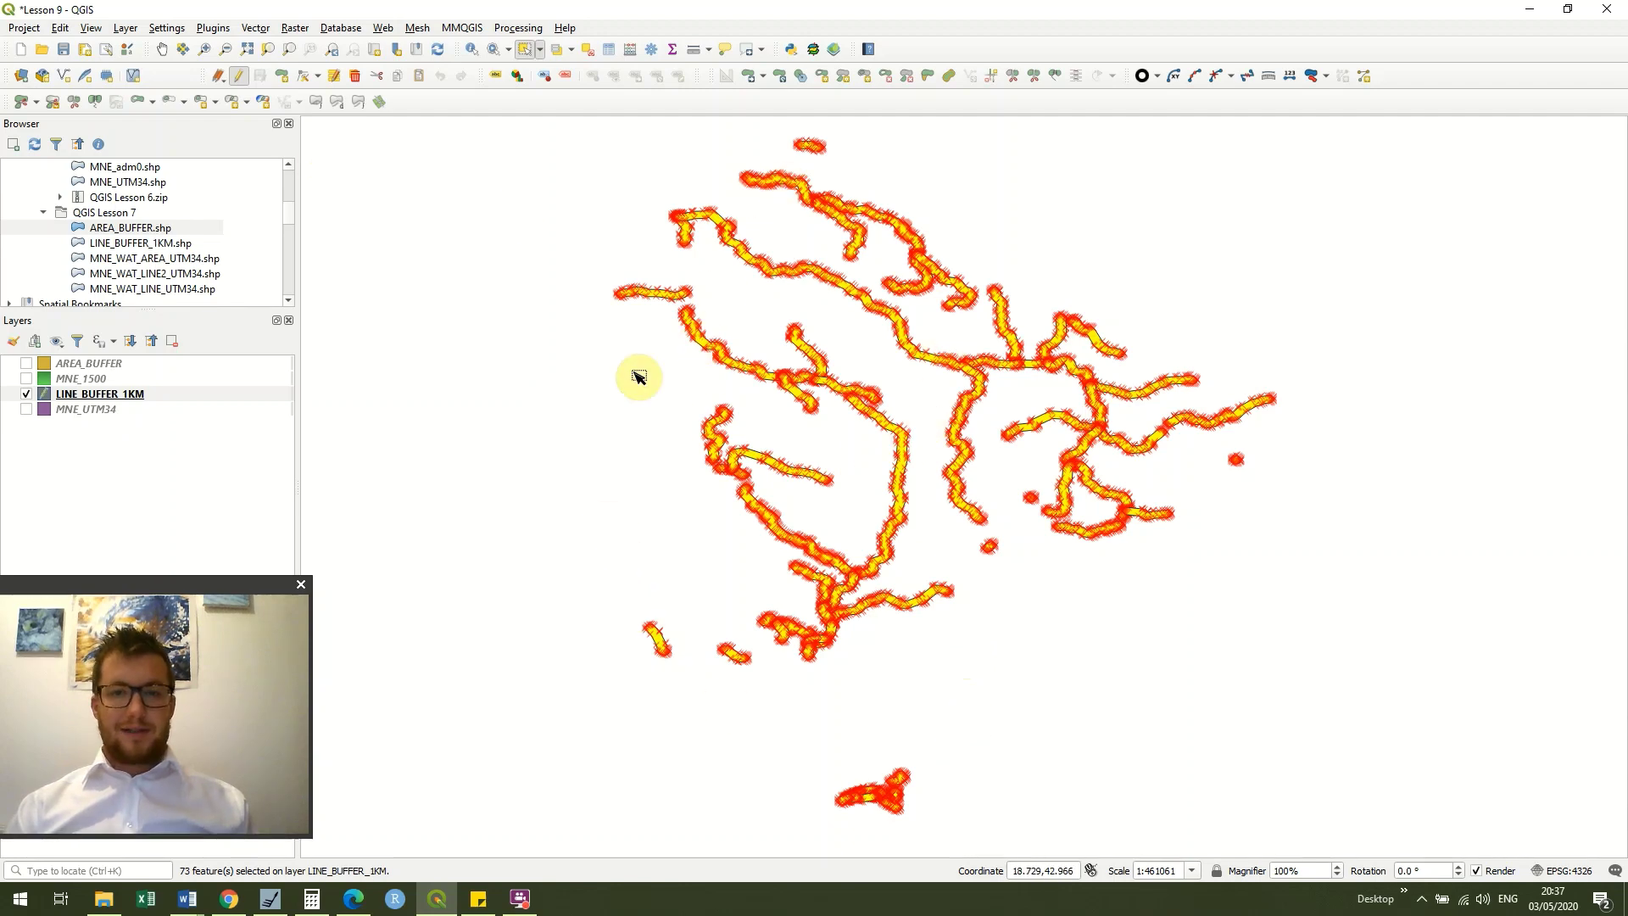
- Merge the 73 selected river buffers into one feature via Edit > Merge Selected Features
left_click(63, 29)
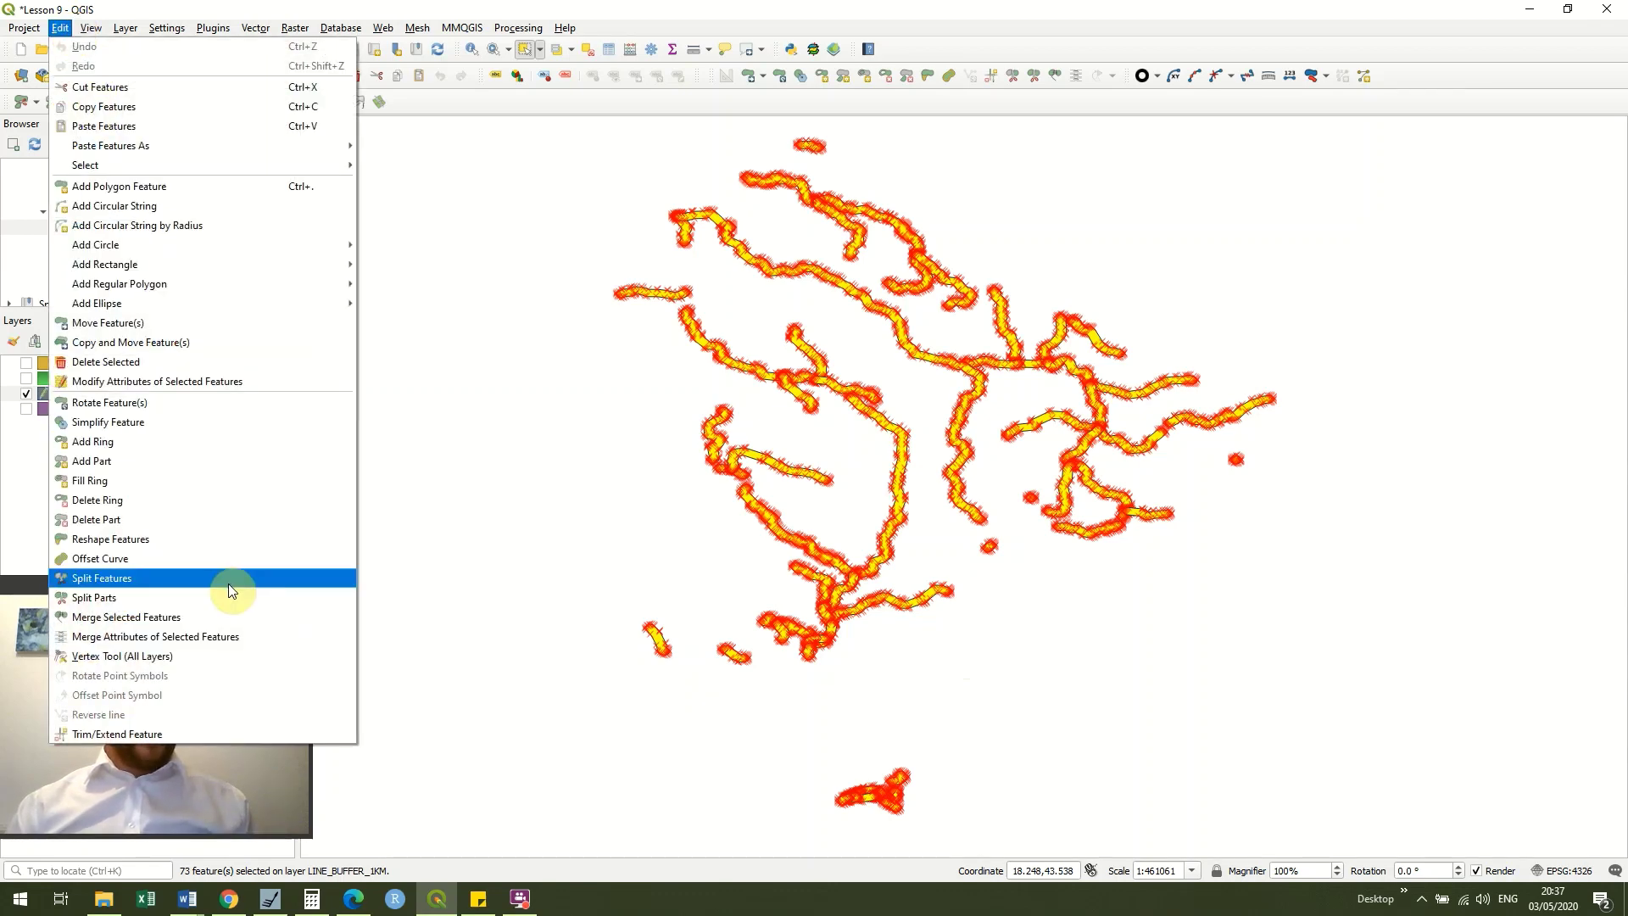
left_click(202, 616)
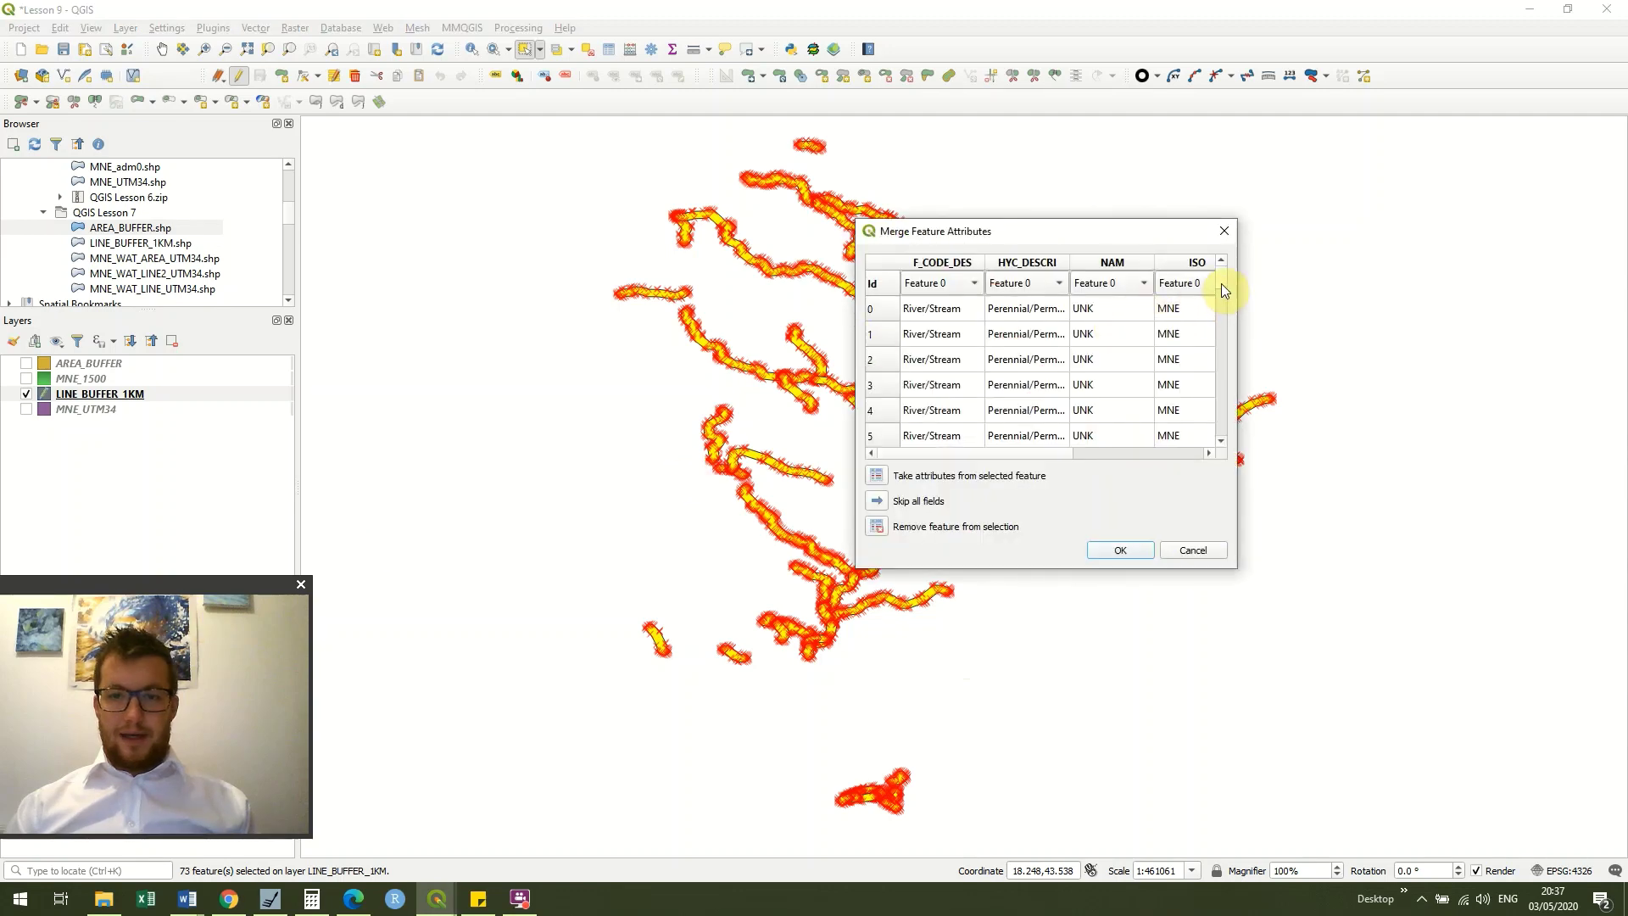
right_click(1221, 310)
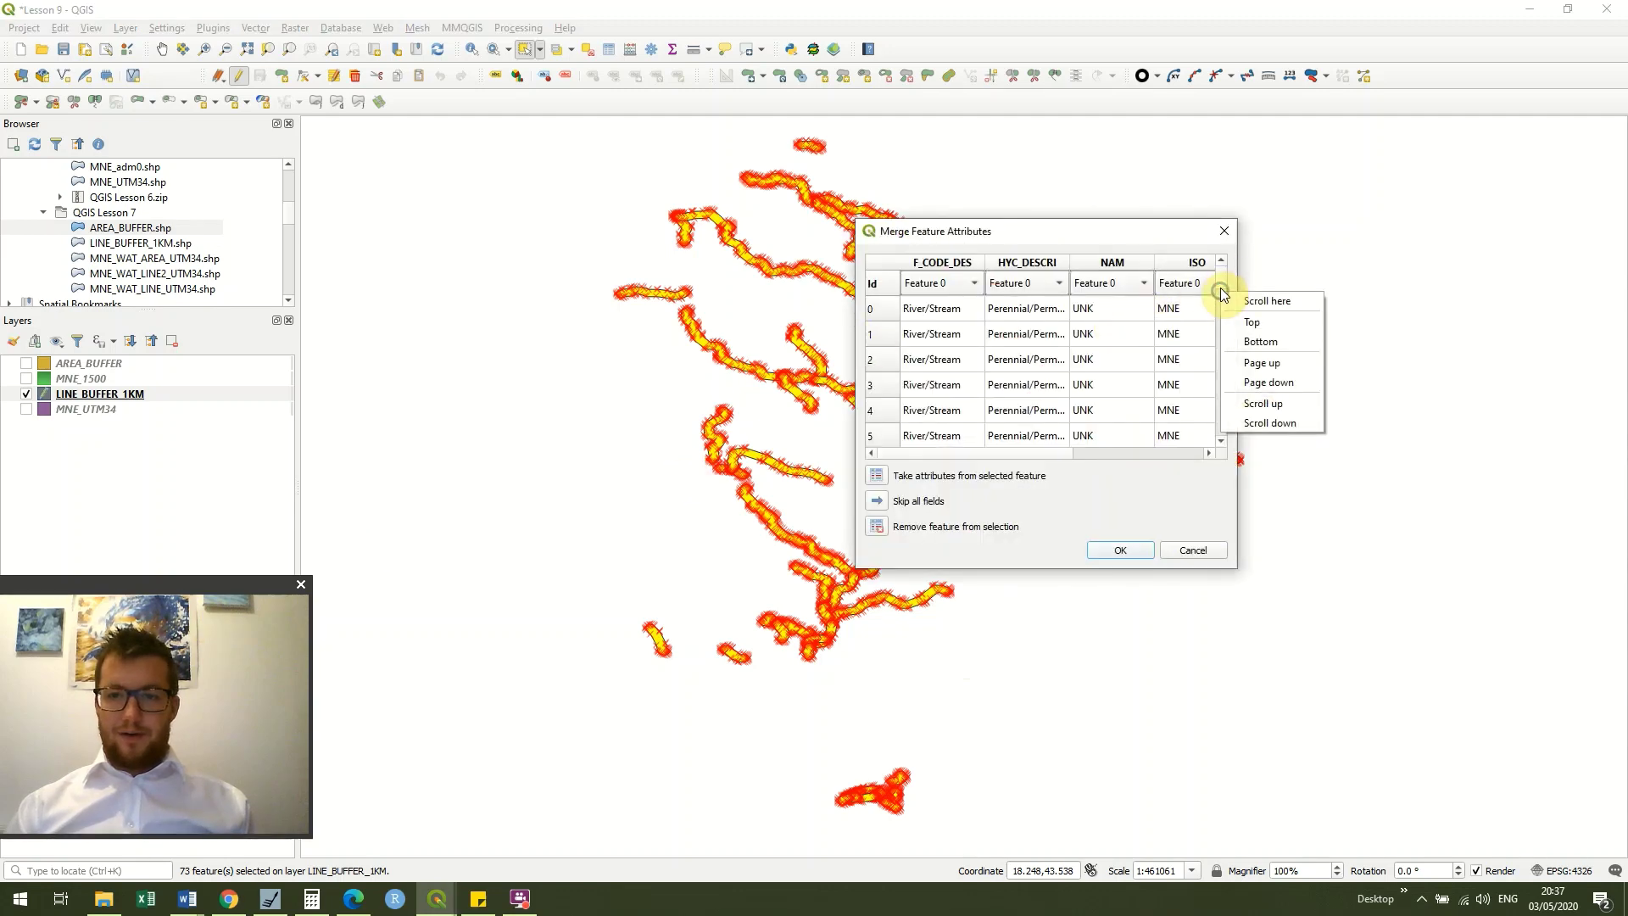
left_click(1220, 289)
left_click_drag(1221, 306, 1210, 450)
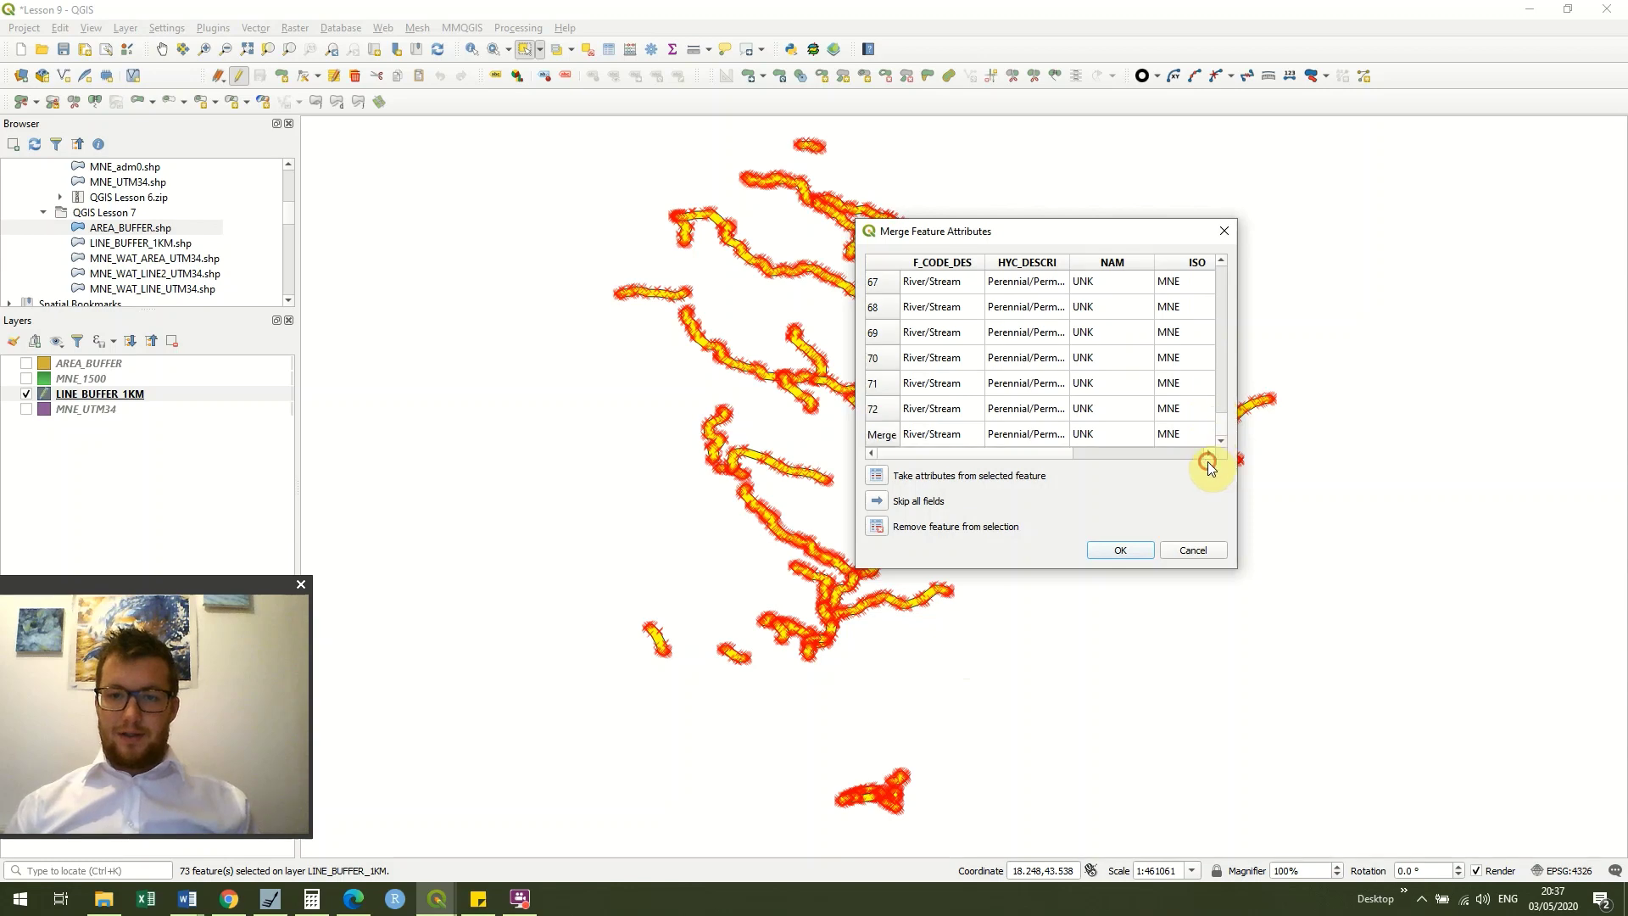
left_click(1131, 550)
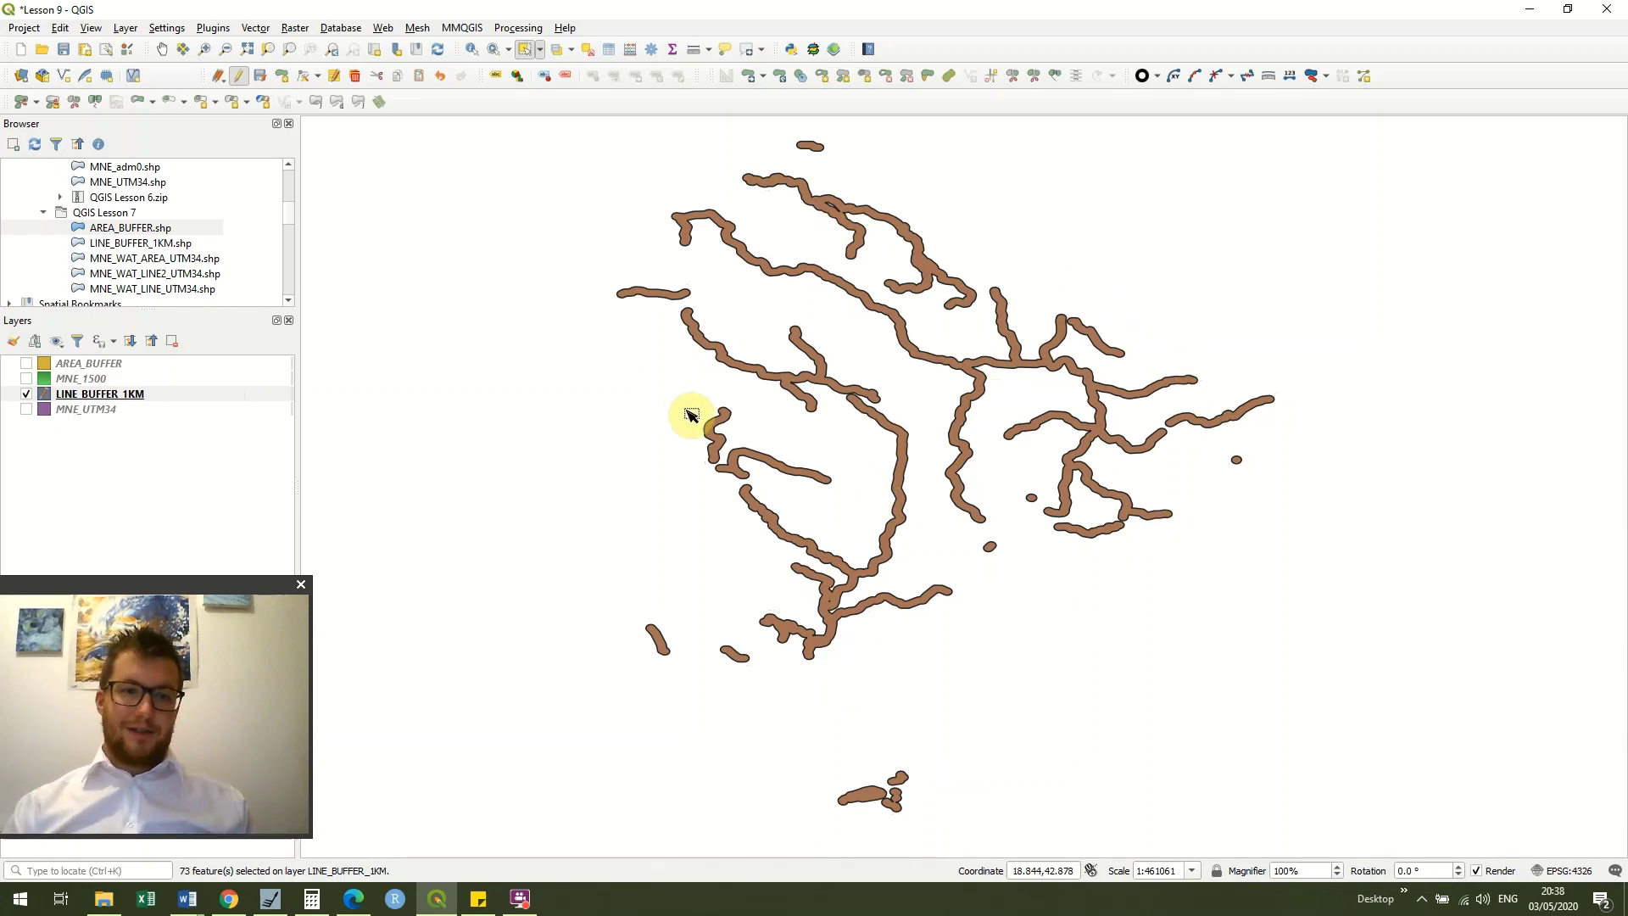
- Stop editing LINE_BUFFER_1KM and save the merged river buffer edits
left_click(245, 76)
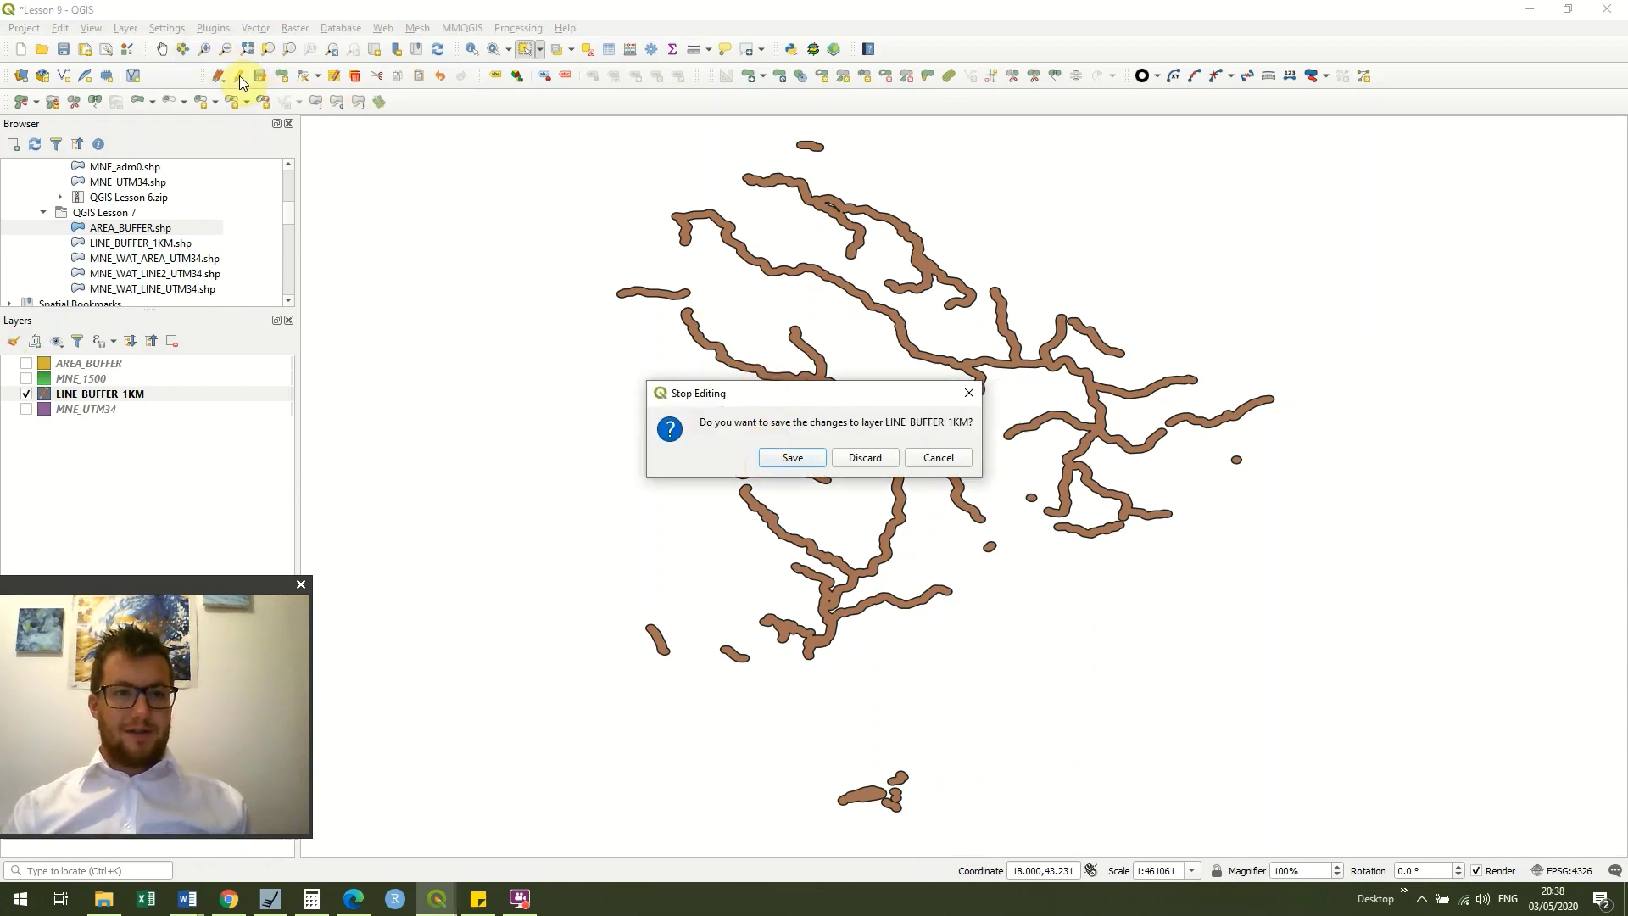
left_click(806, 460)
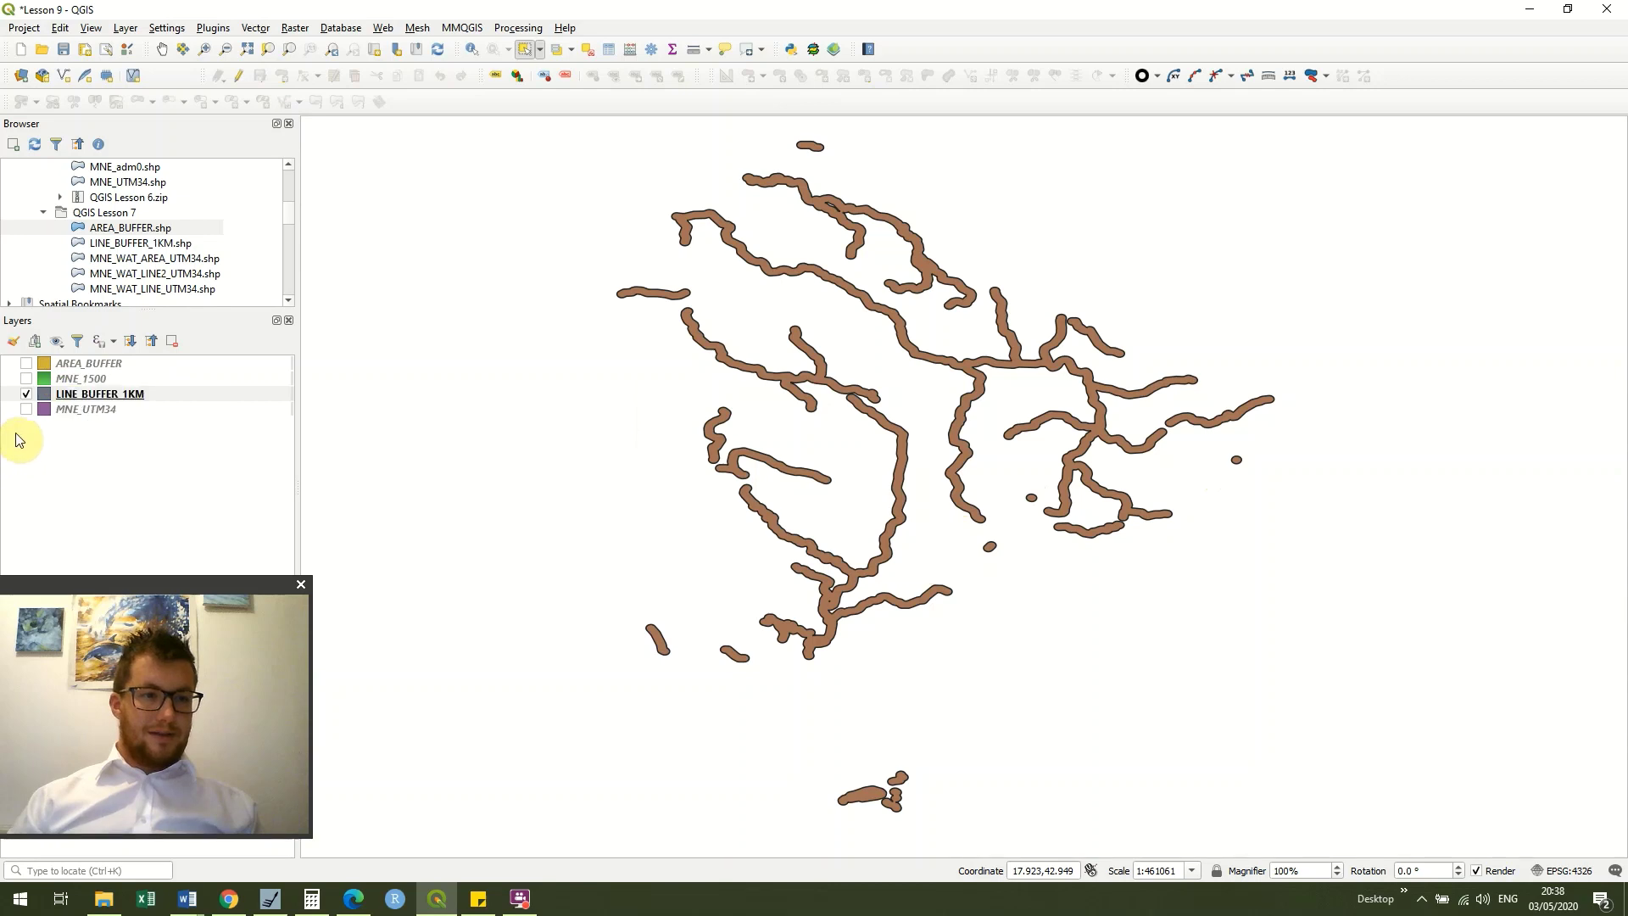
- Show AREA_BUFFER, hide LINE_BUFFER_1KM and try selecting the lake buffers on the map
left_click(27, 364)
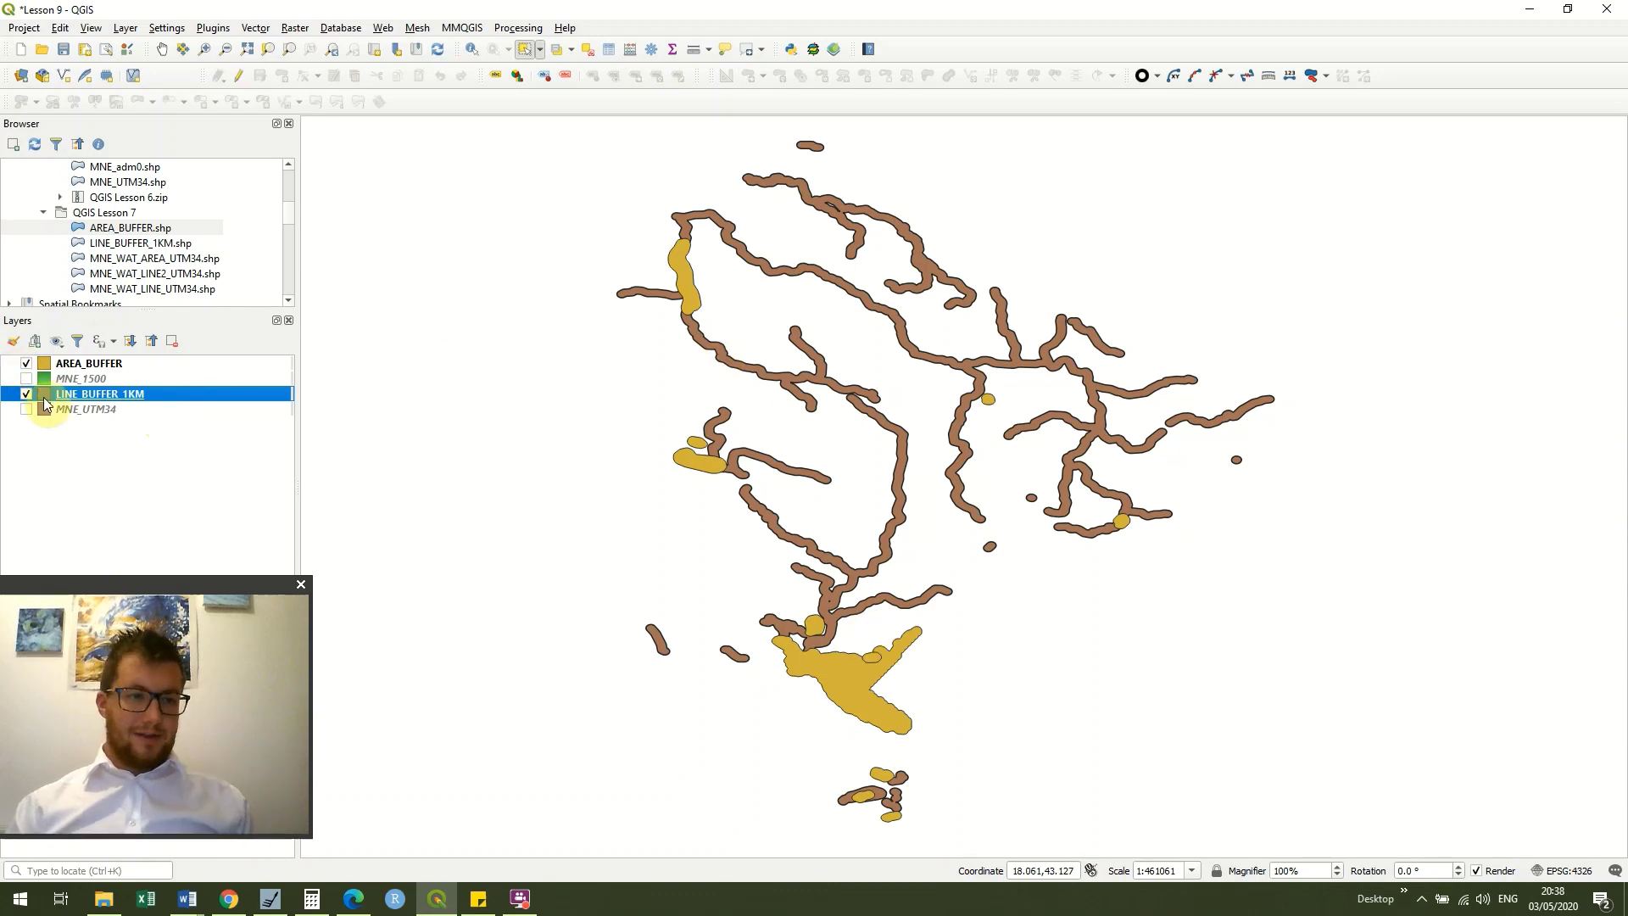
left_click(27, 395)
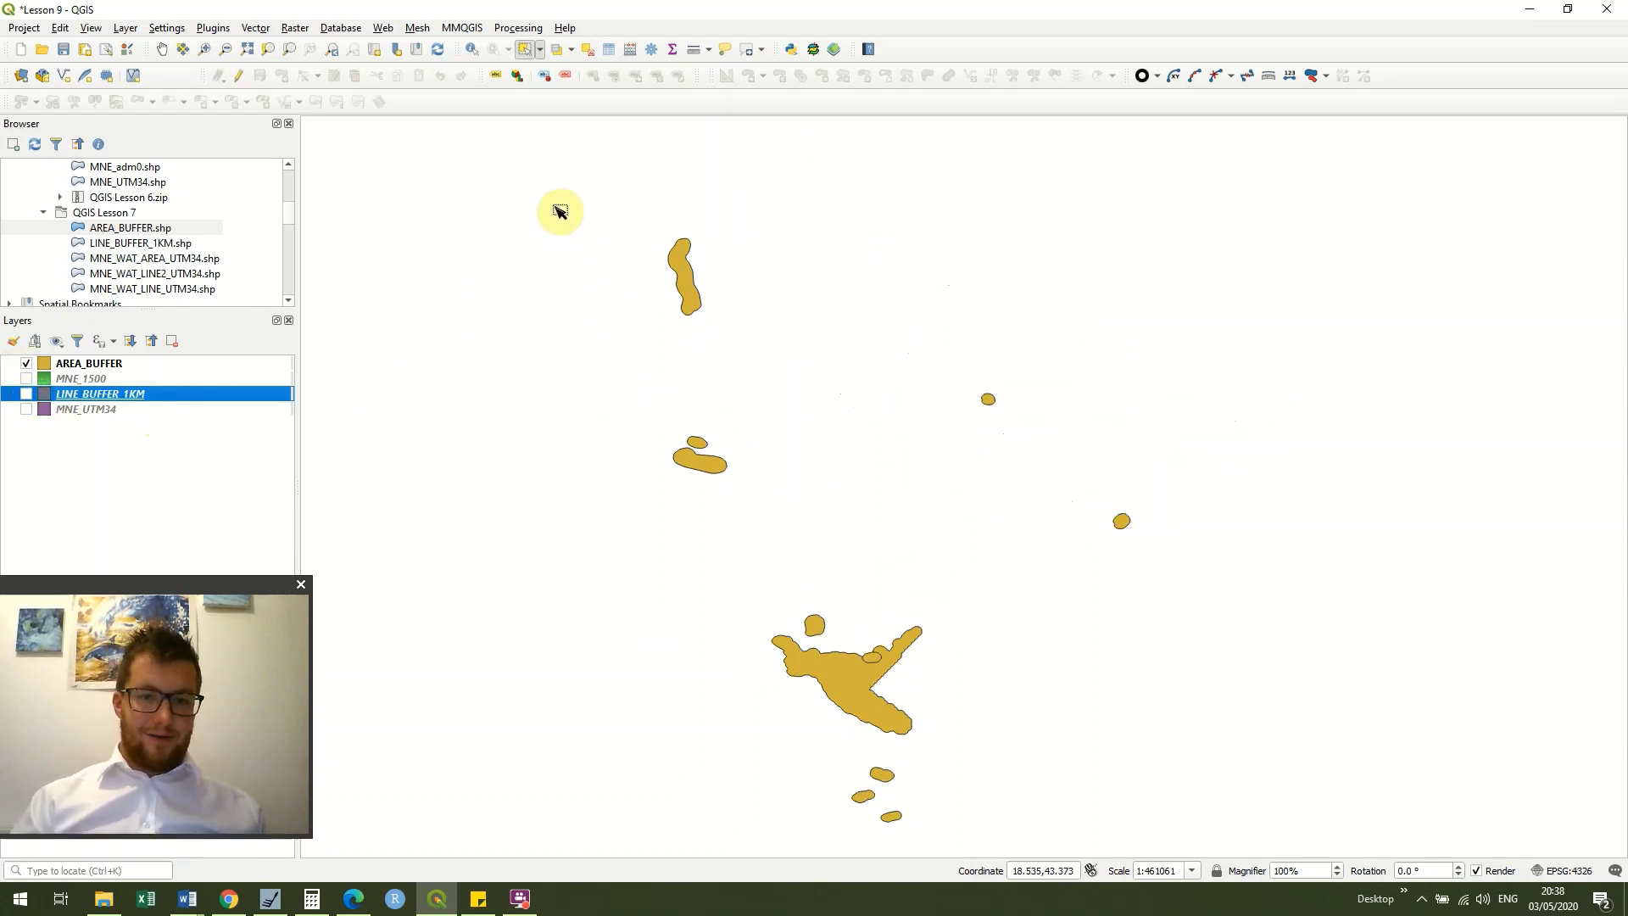
mouse_move(542, 191)
left_mouse_down()
mouse_move(1201, 771)
mouse_move(1222, 834)
left_mouse_up()
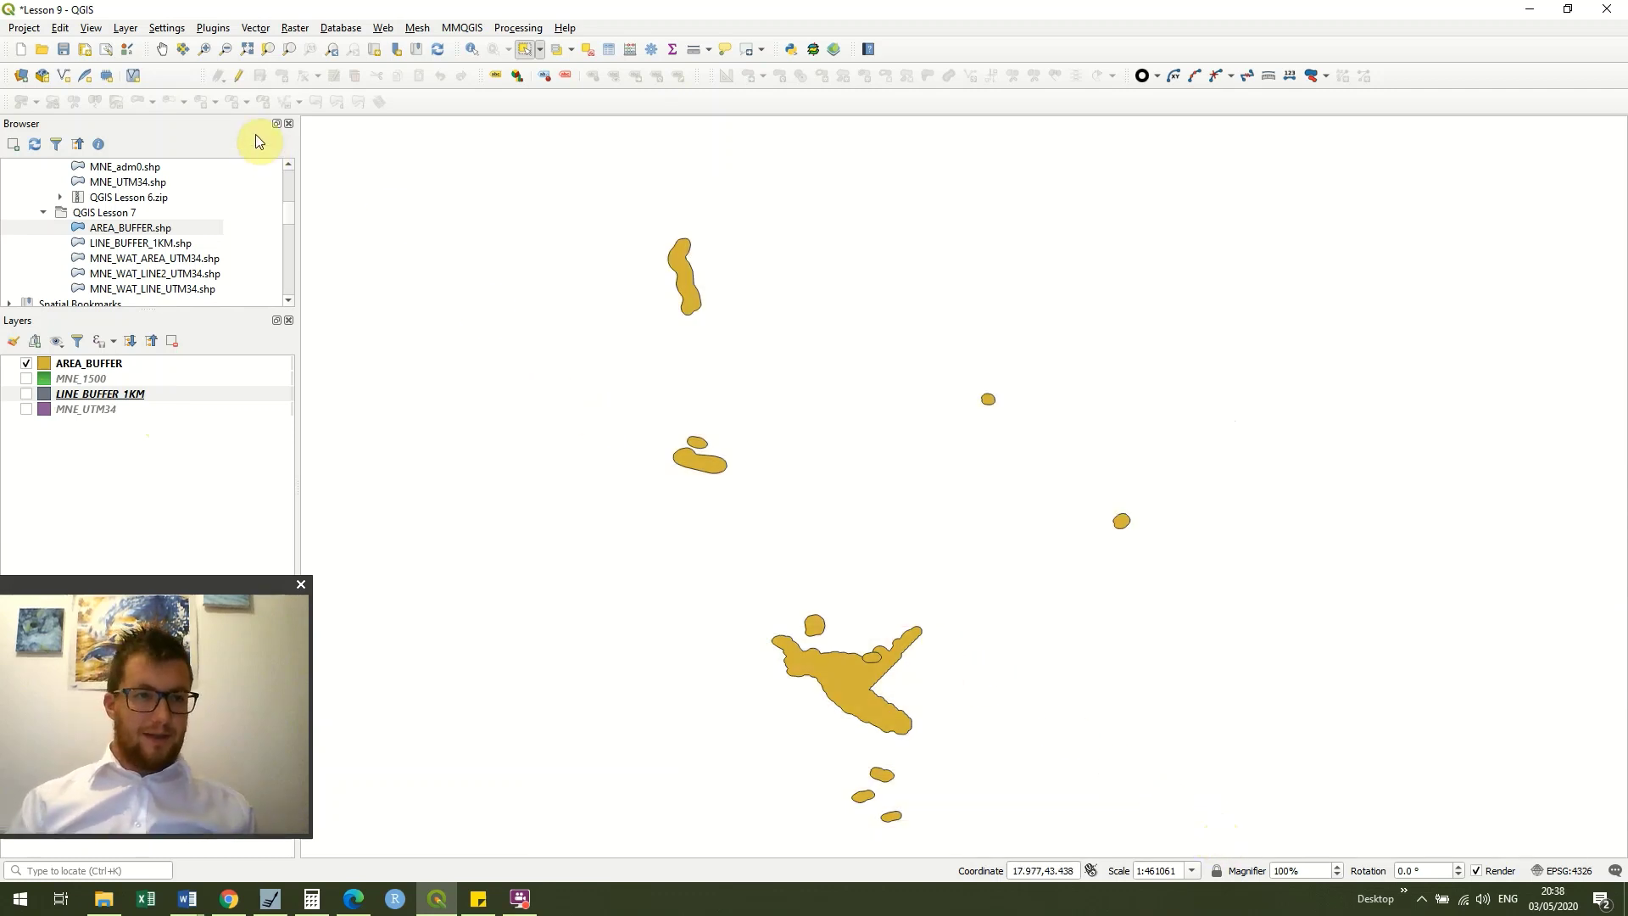
left_click(242, 78)
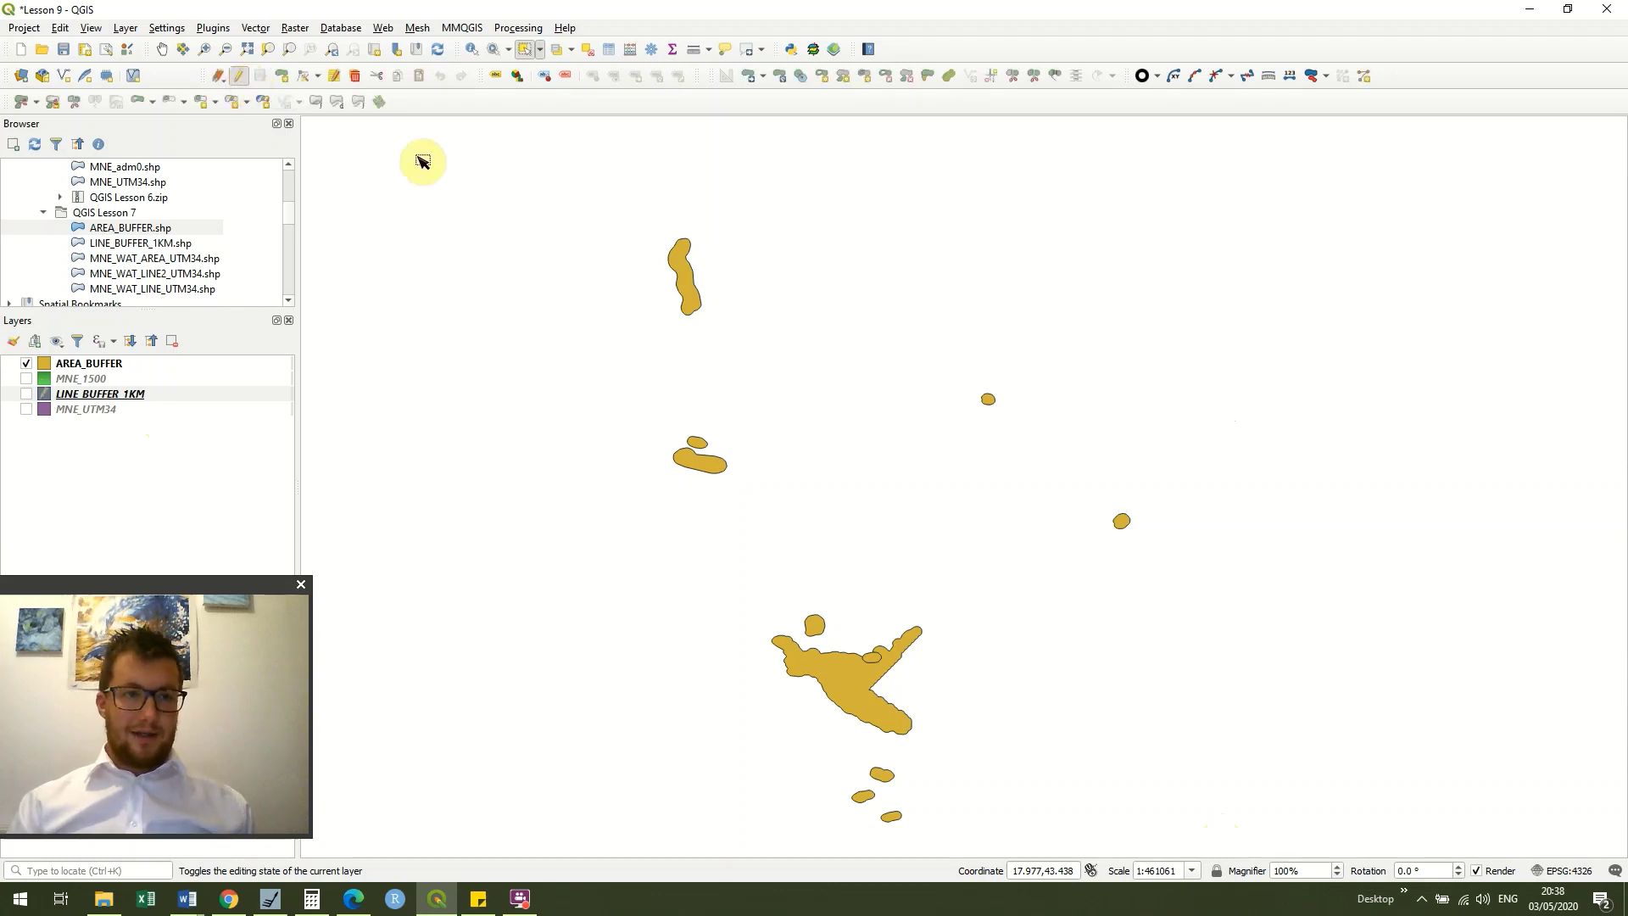
mouse_move(519, 170)
left_mouse_down()
mouse_move(1229, 852)
mouse_move(1229, 771)
left_mouse_up()
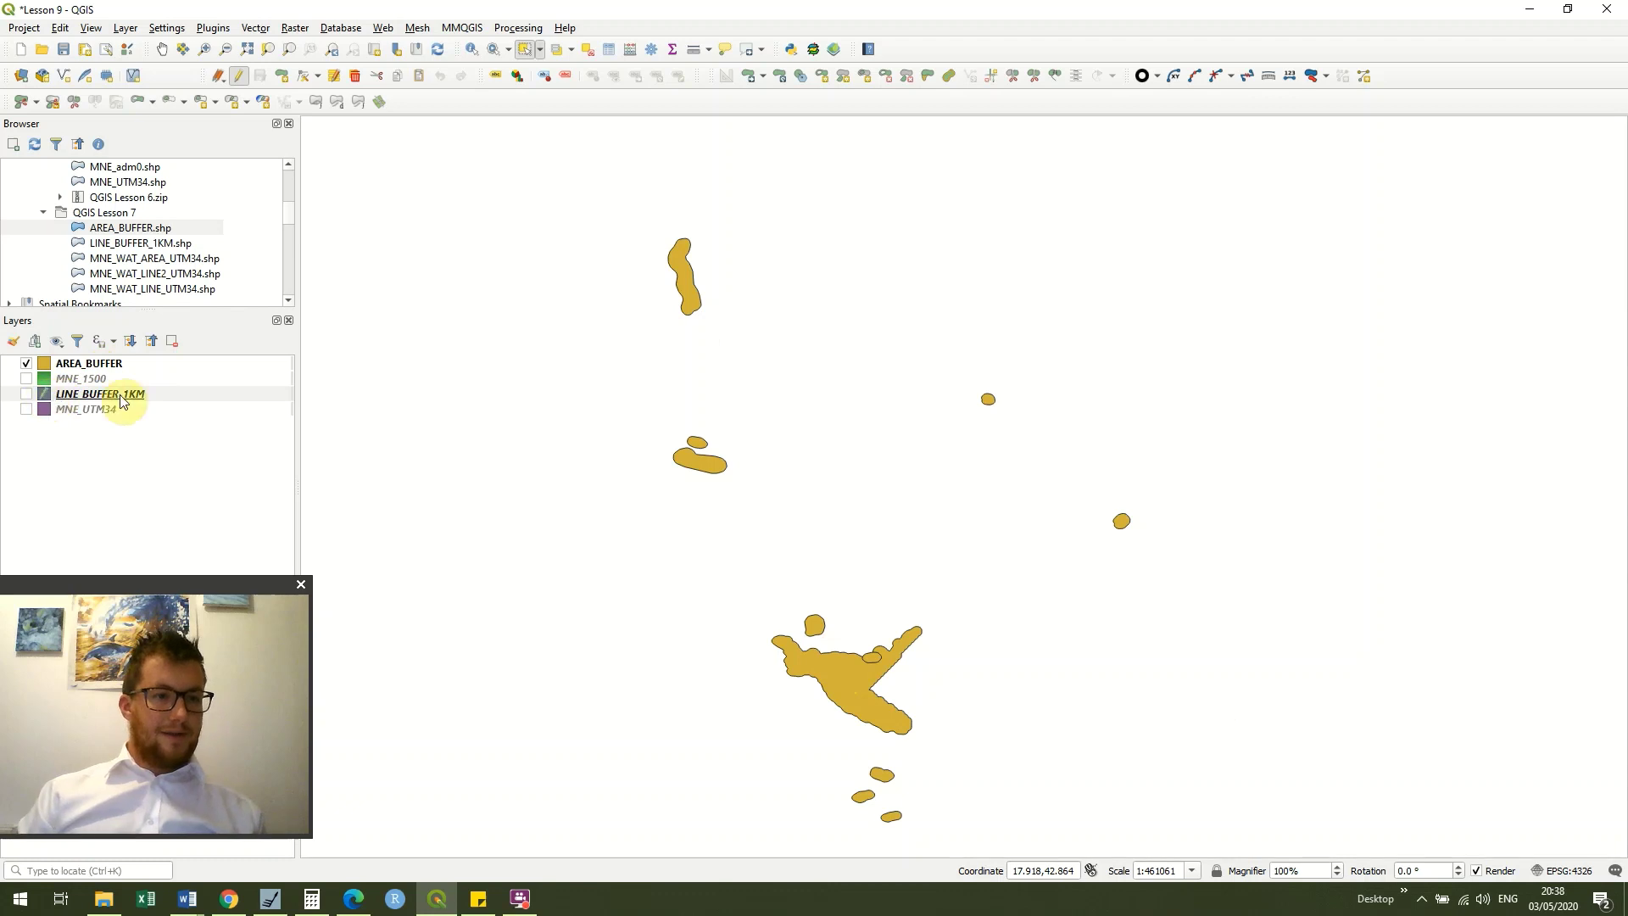
- Make AREA_BUFFER the current layer and start editing it
left_click(118, 363)
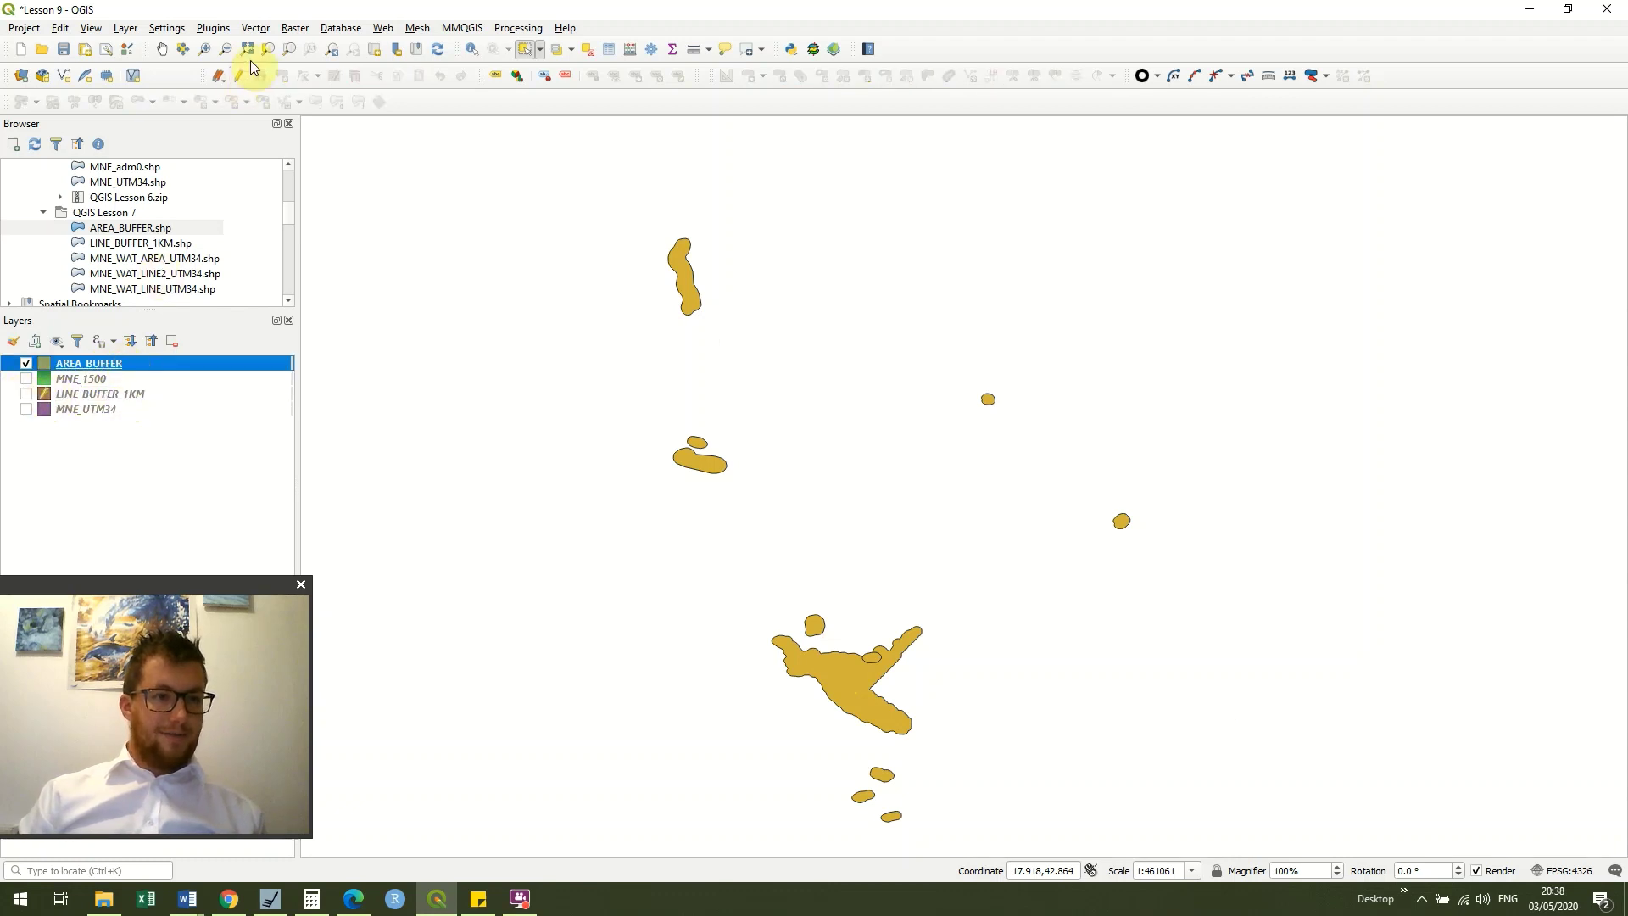
left_click(238, 77)
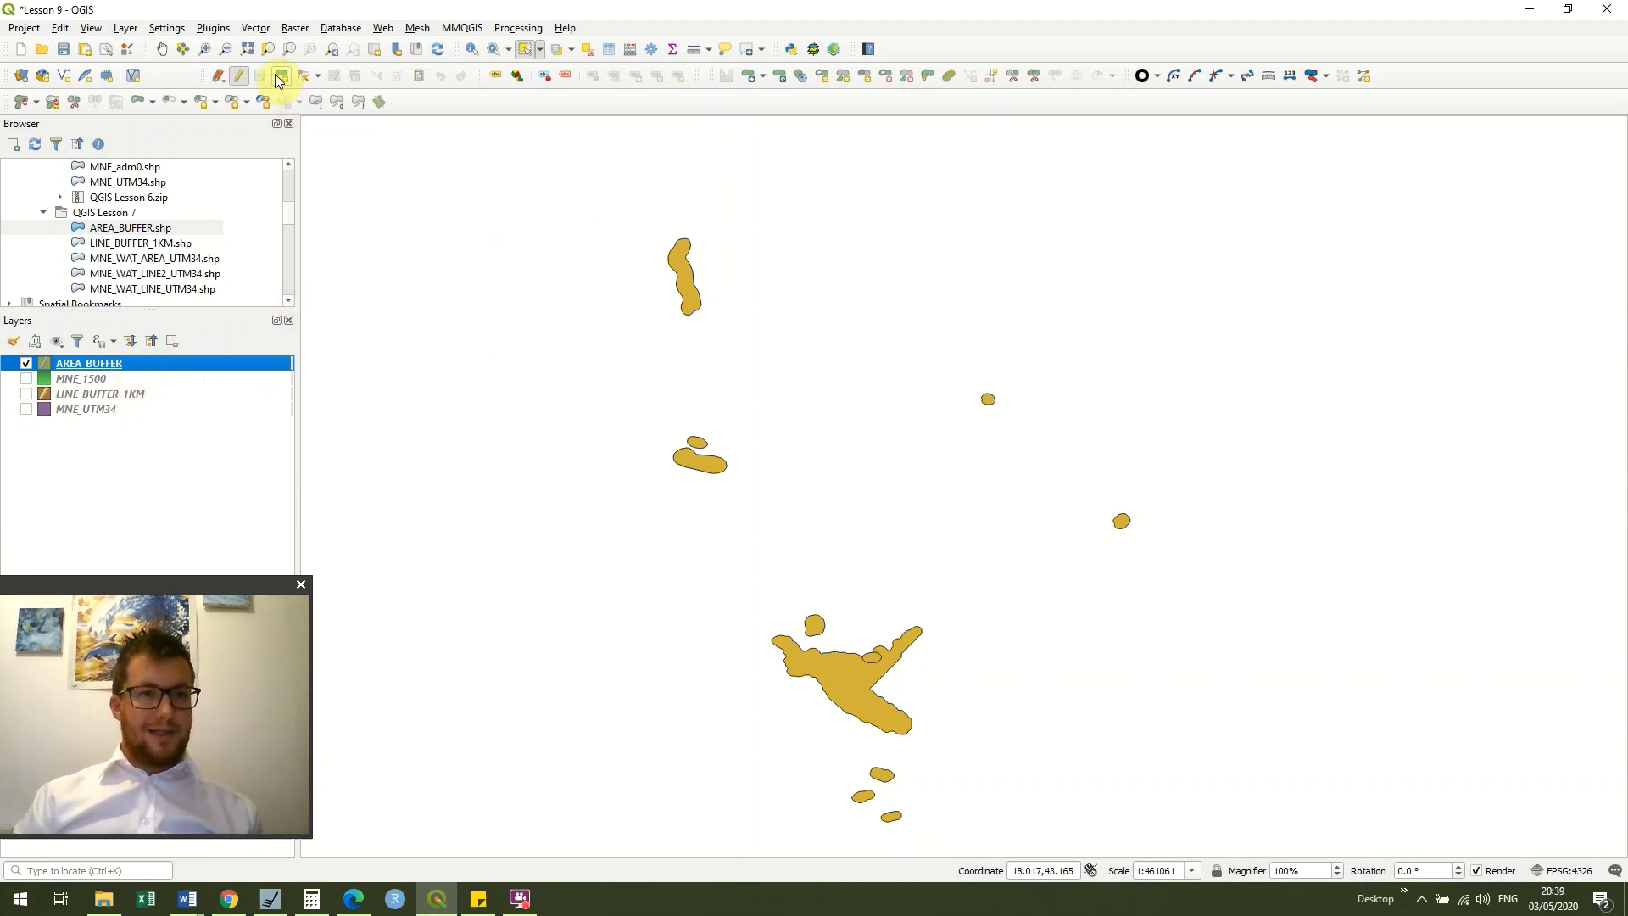
- Box-select all 11 lake area buffers and merge them into a single feature
left_click(243, 78)
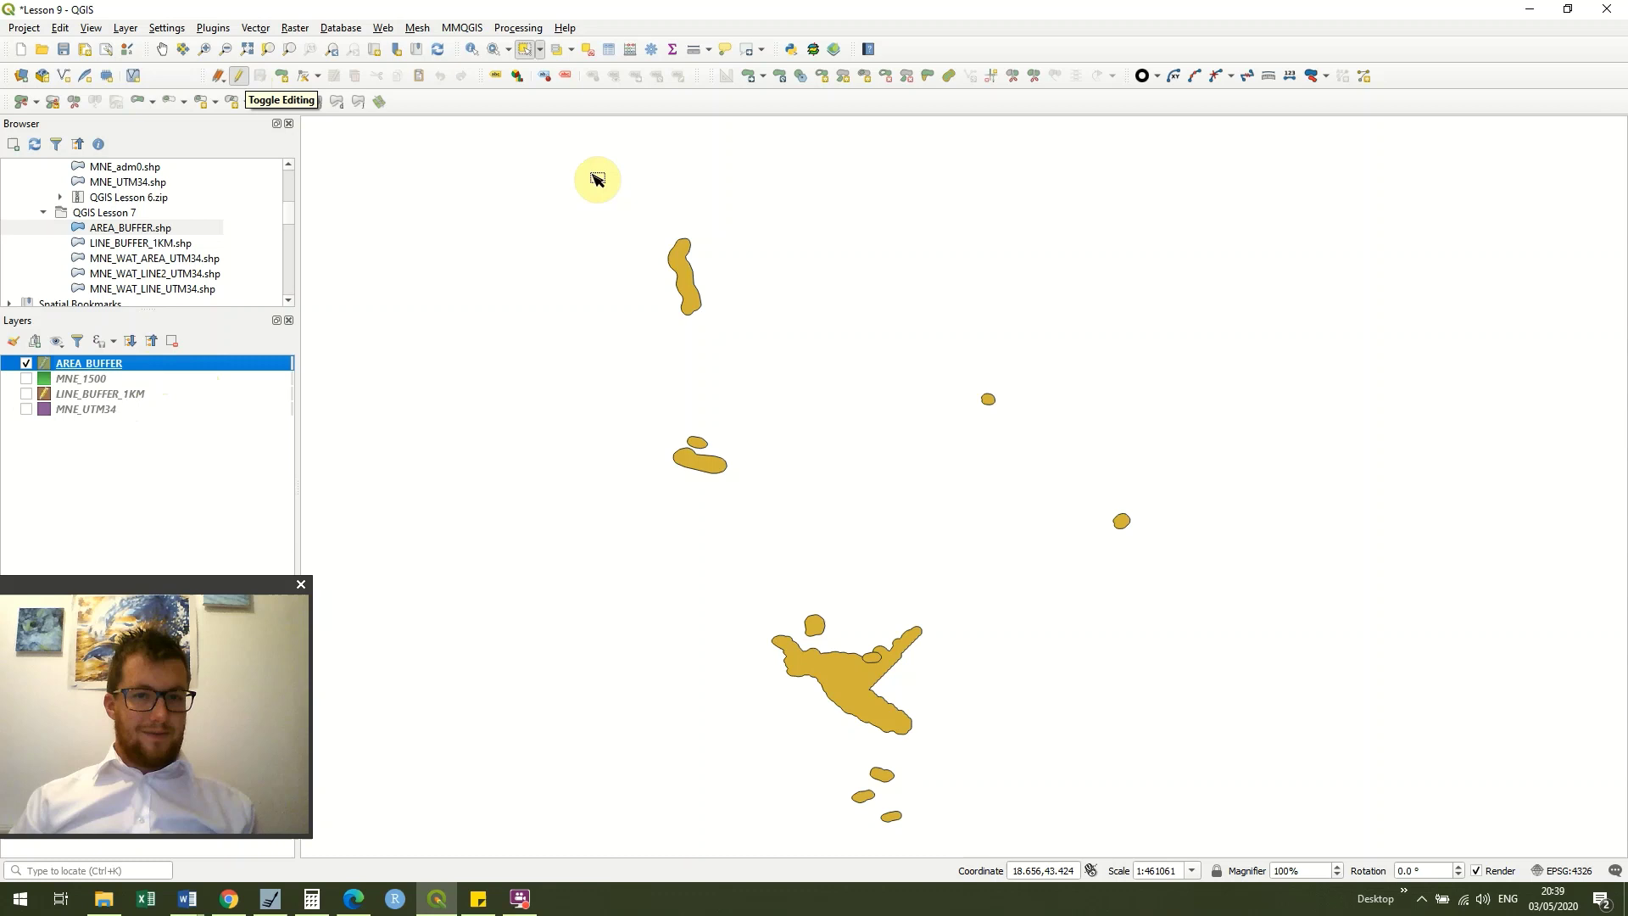
mouse_move(581, 184)
left_mouse_down()
mouse_move(798, 377)
mouse_move(1198, 840)
left_mouse_up()
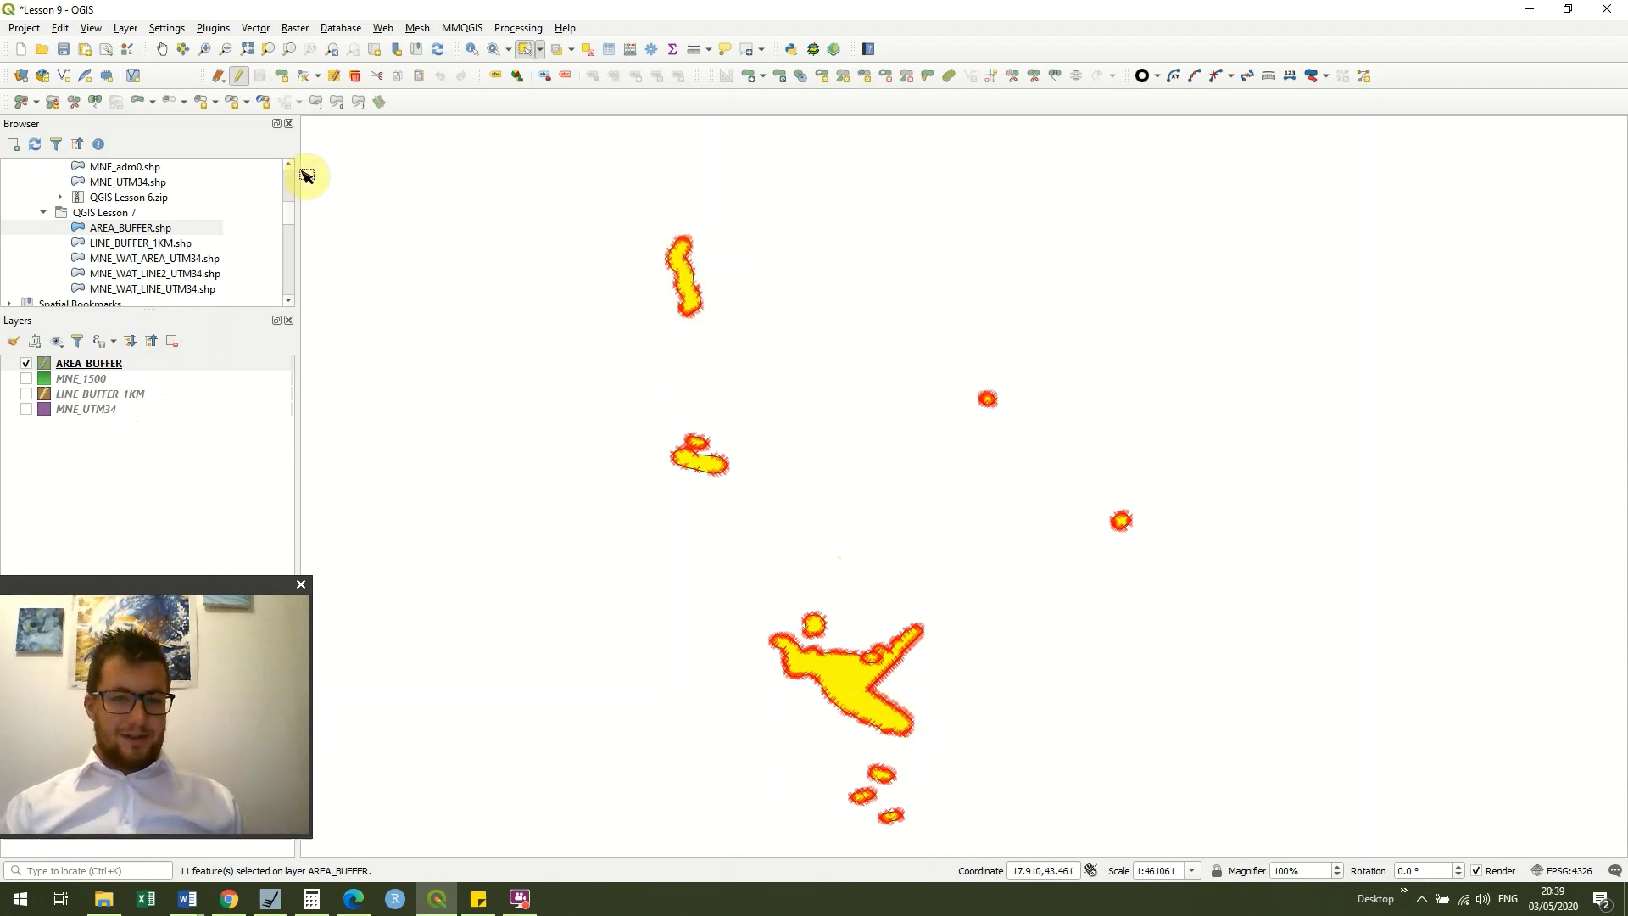
left_click(61, 27)
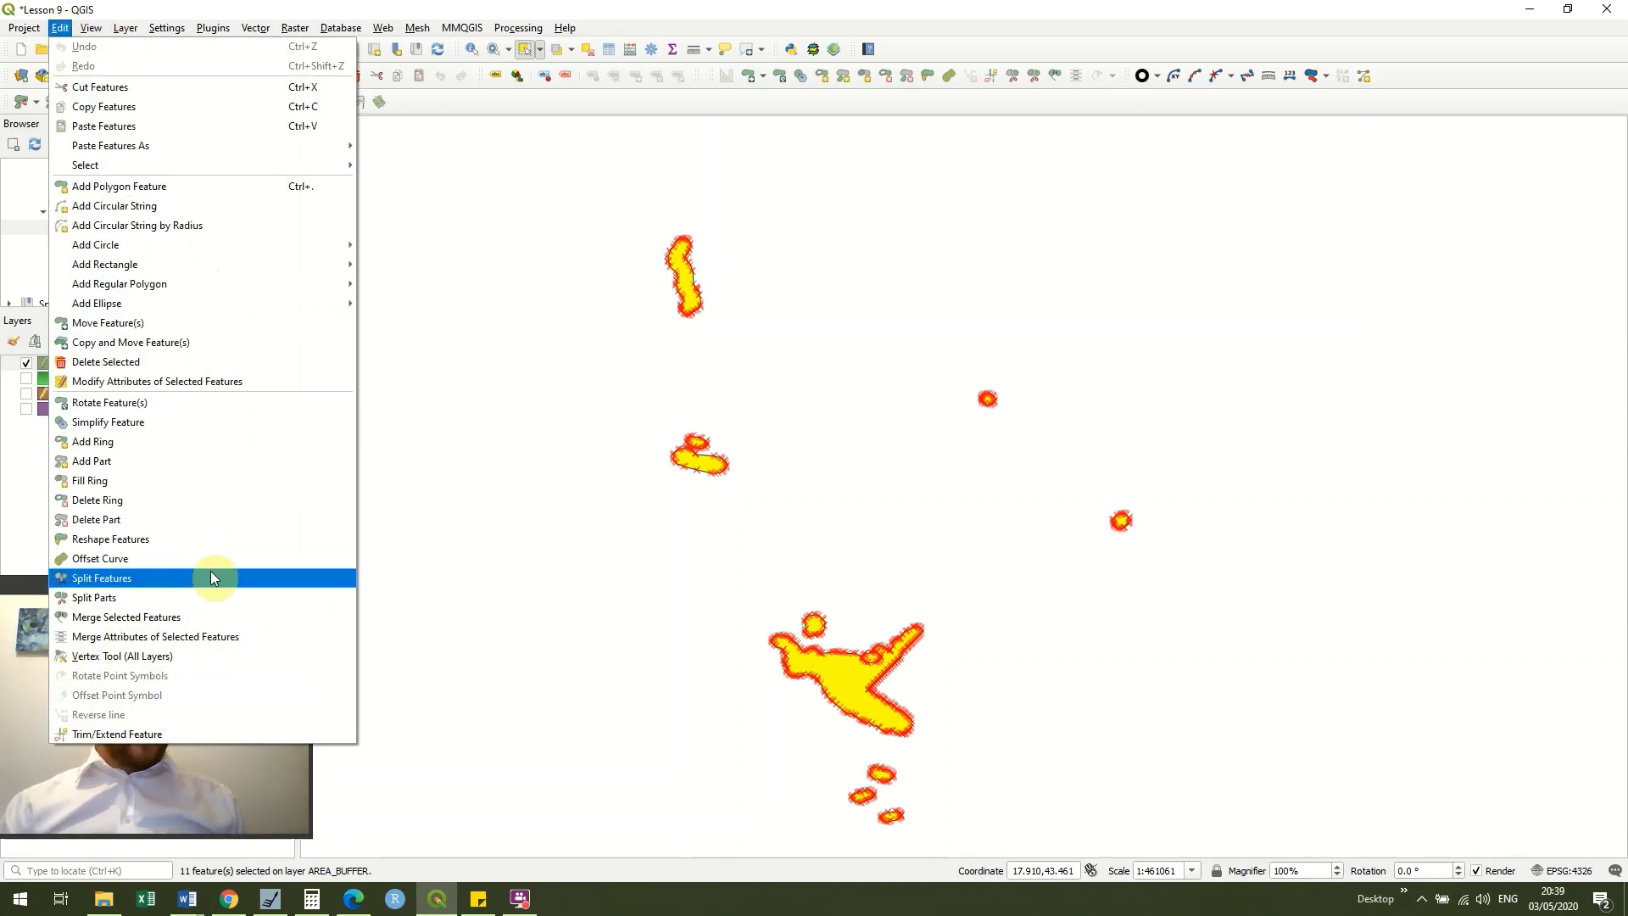
left_click(176, 617)
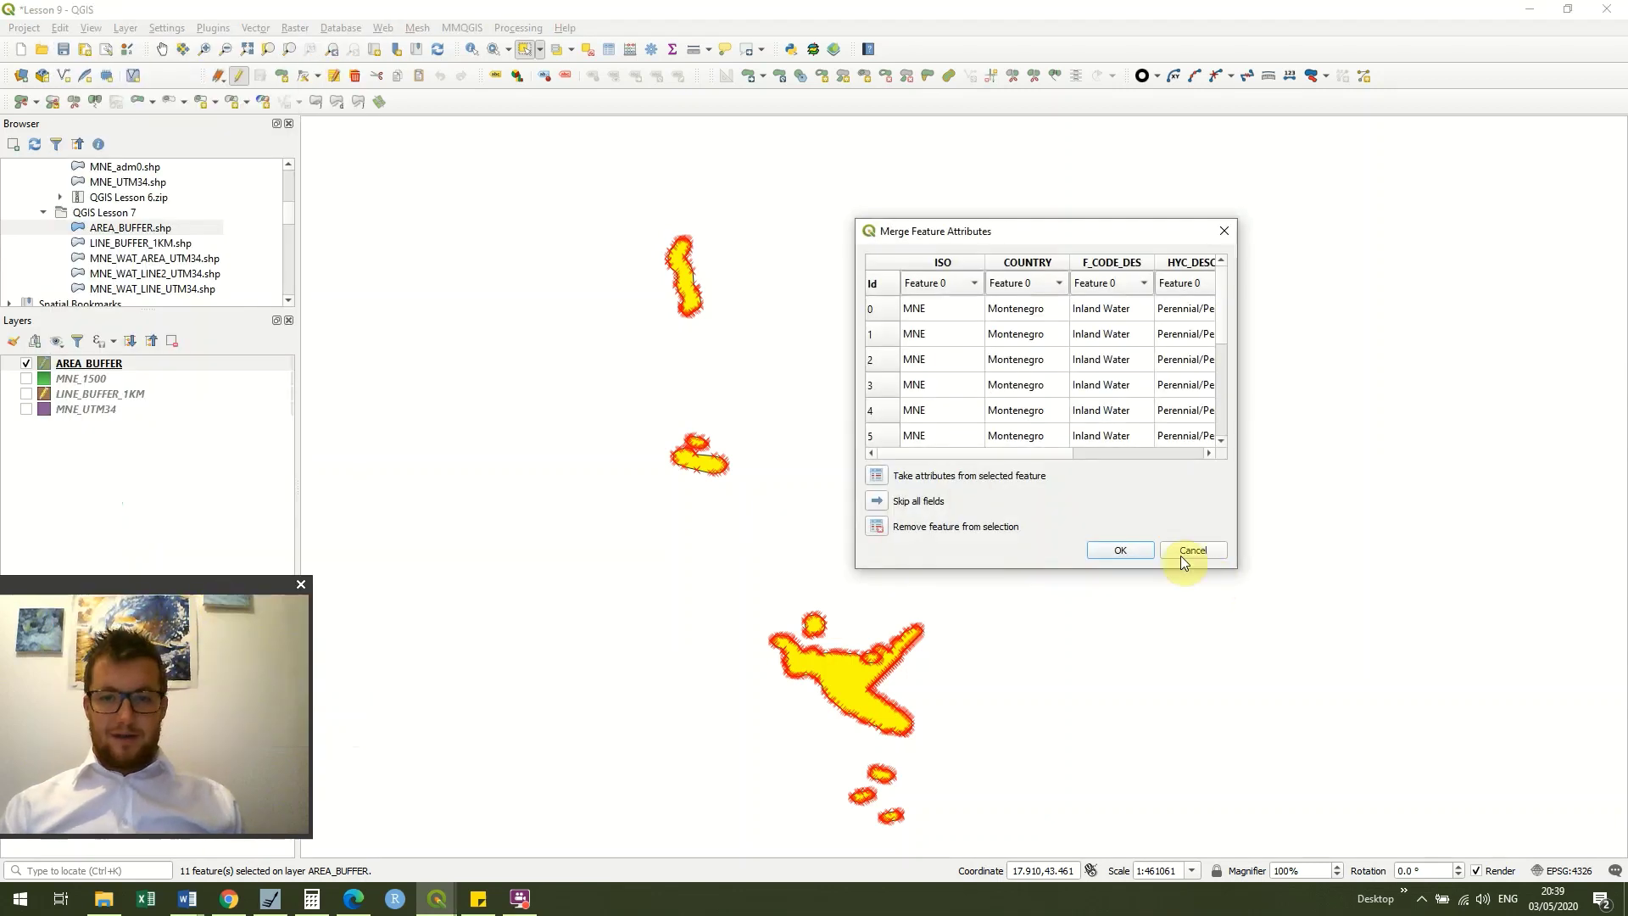
left_click(1128, 550)
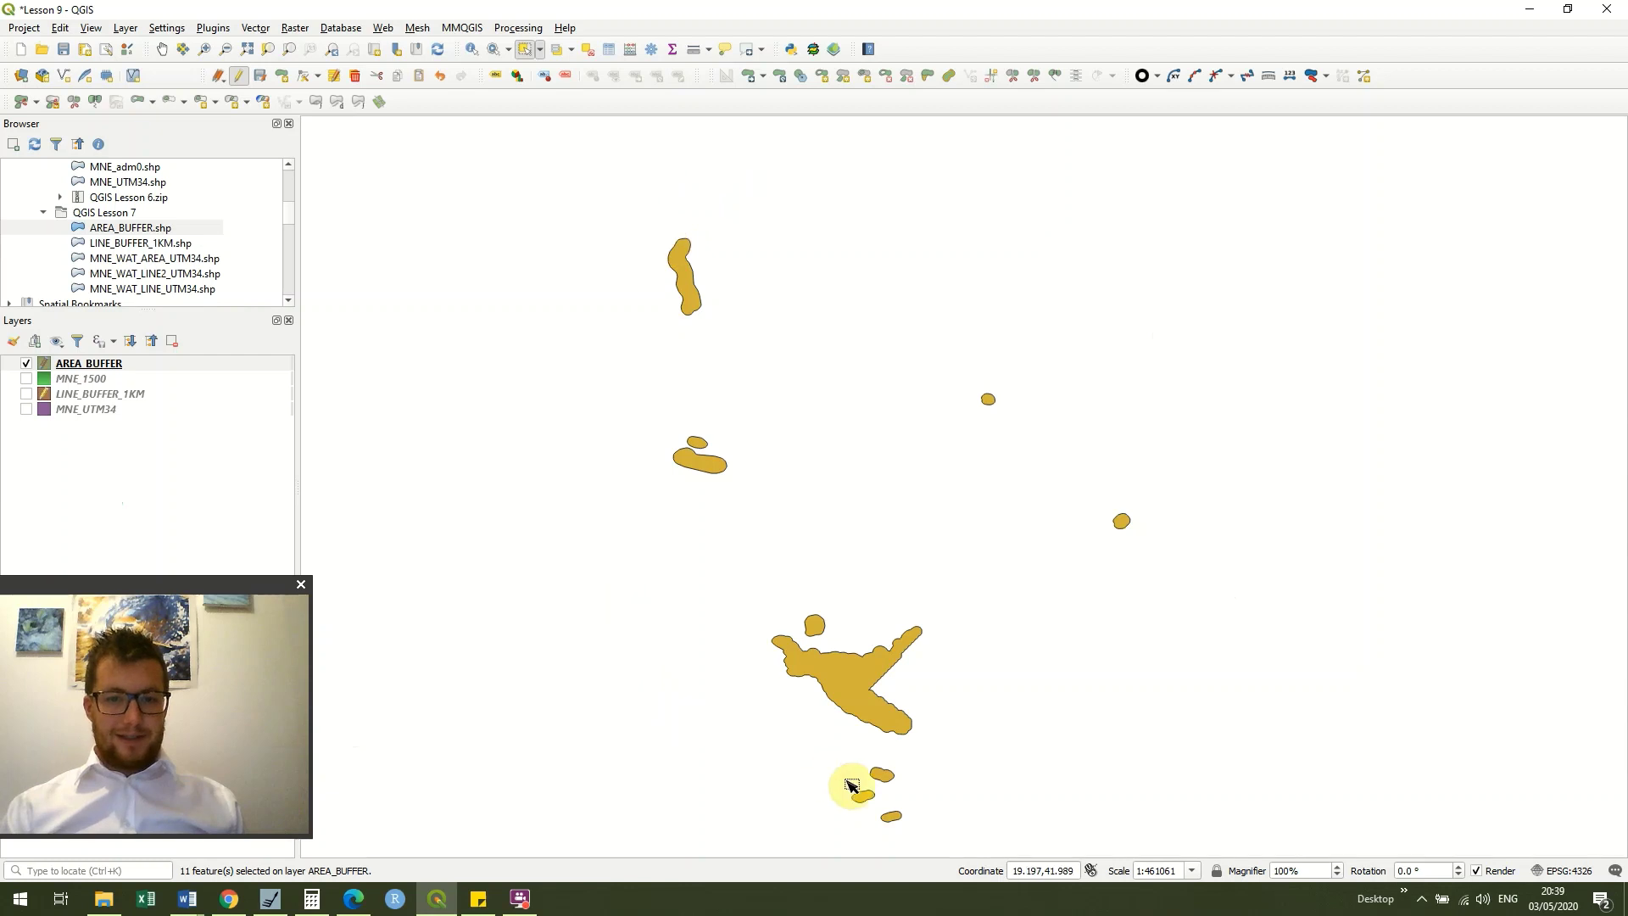
- Save the merged AREA_BUFFER edits, then stop editing LINE_BUFFER_1KM
left_click(241, 75)
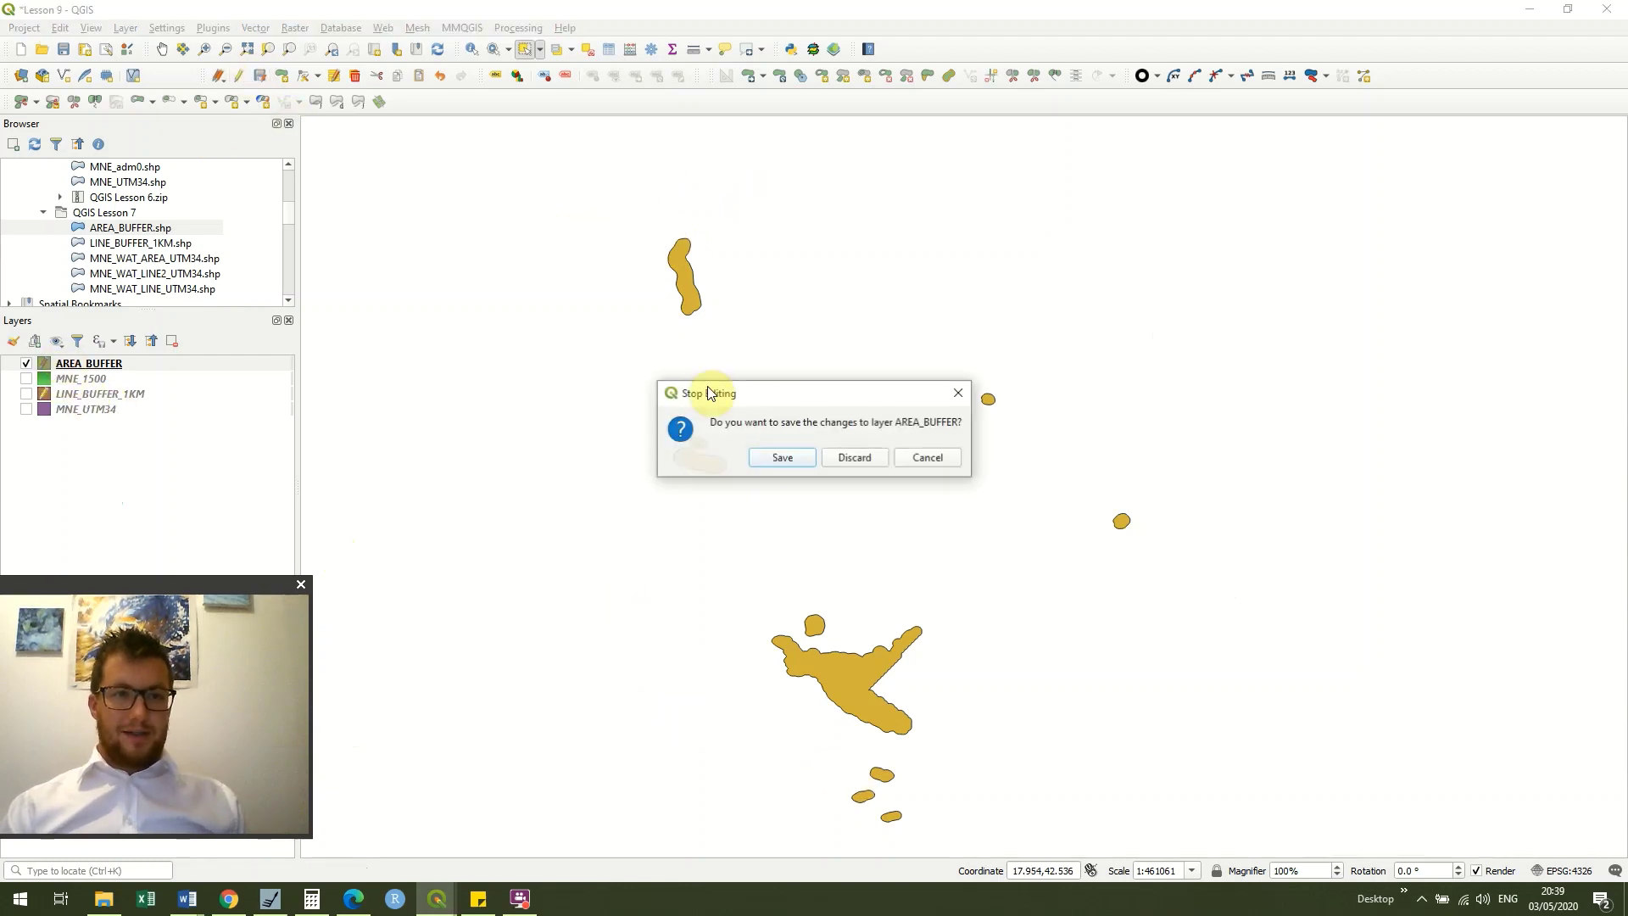
left_click(787, 455)
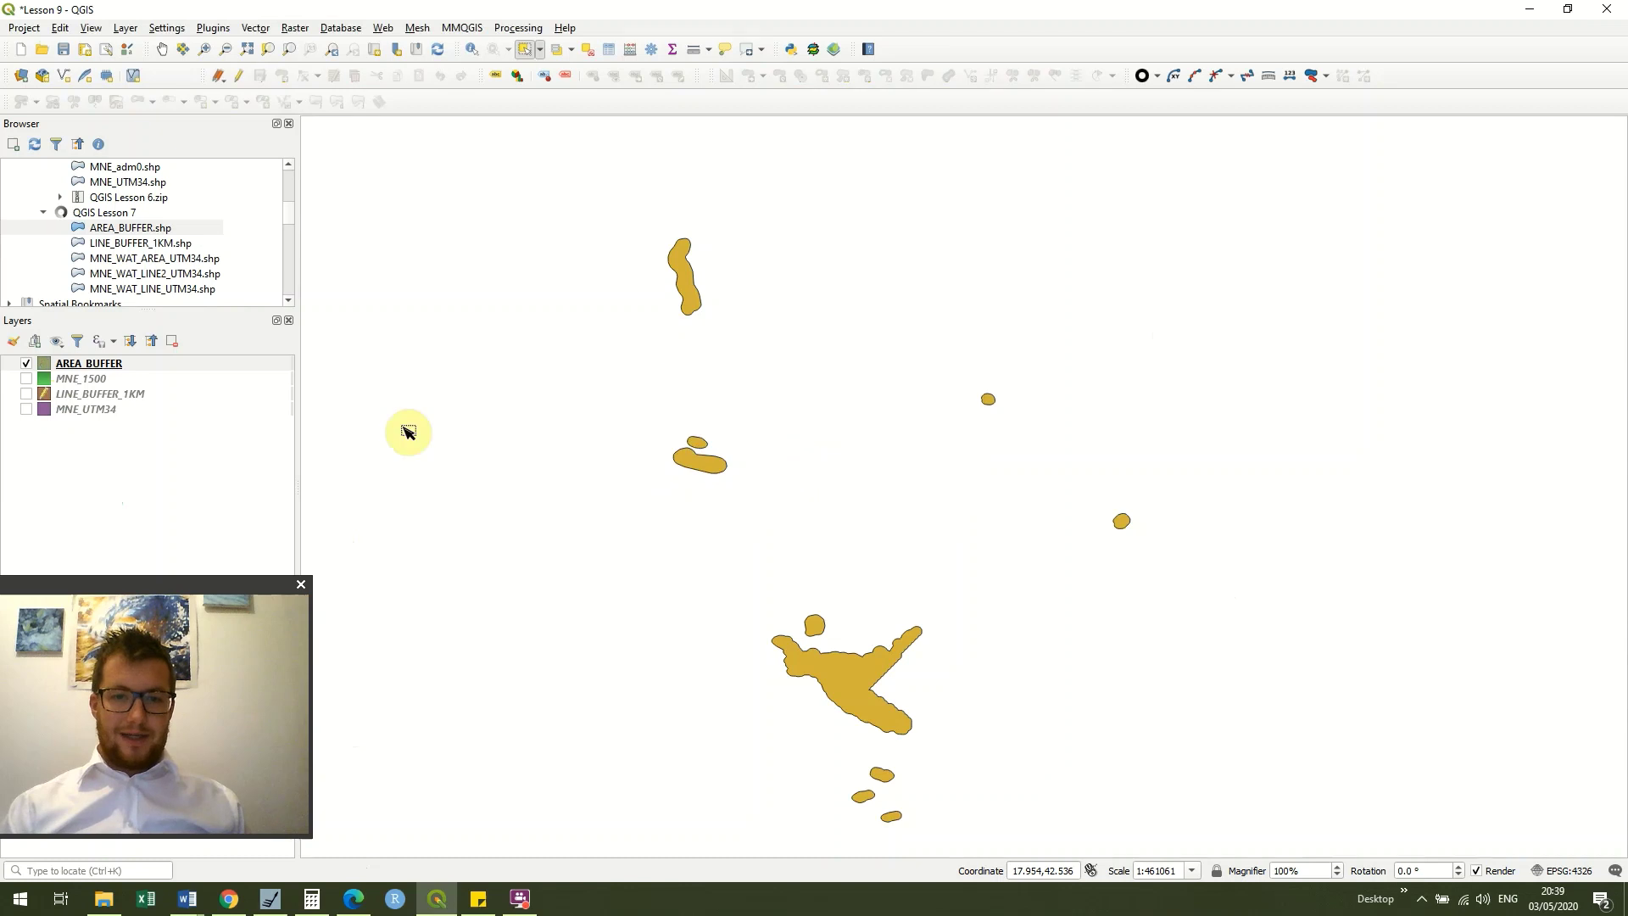
left_click(63, 391)
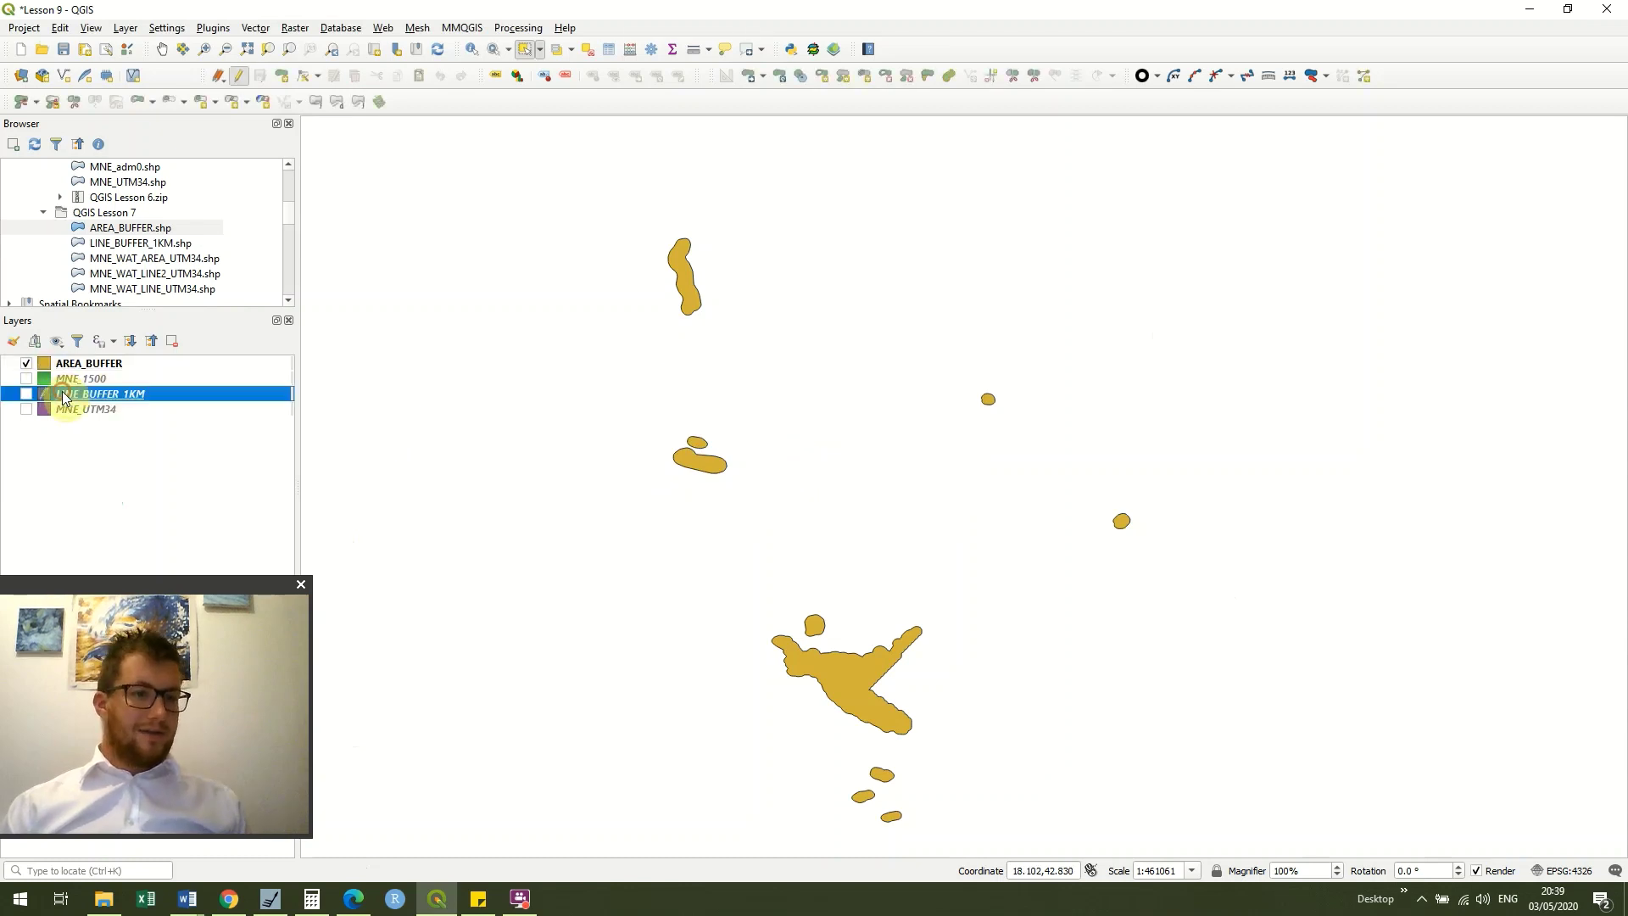
left_click(239, 78)
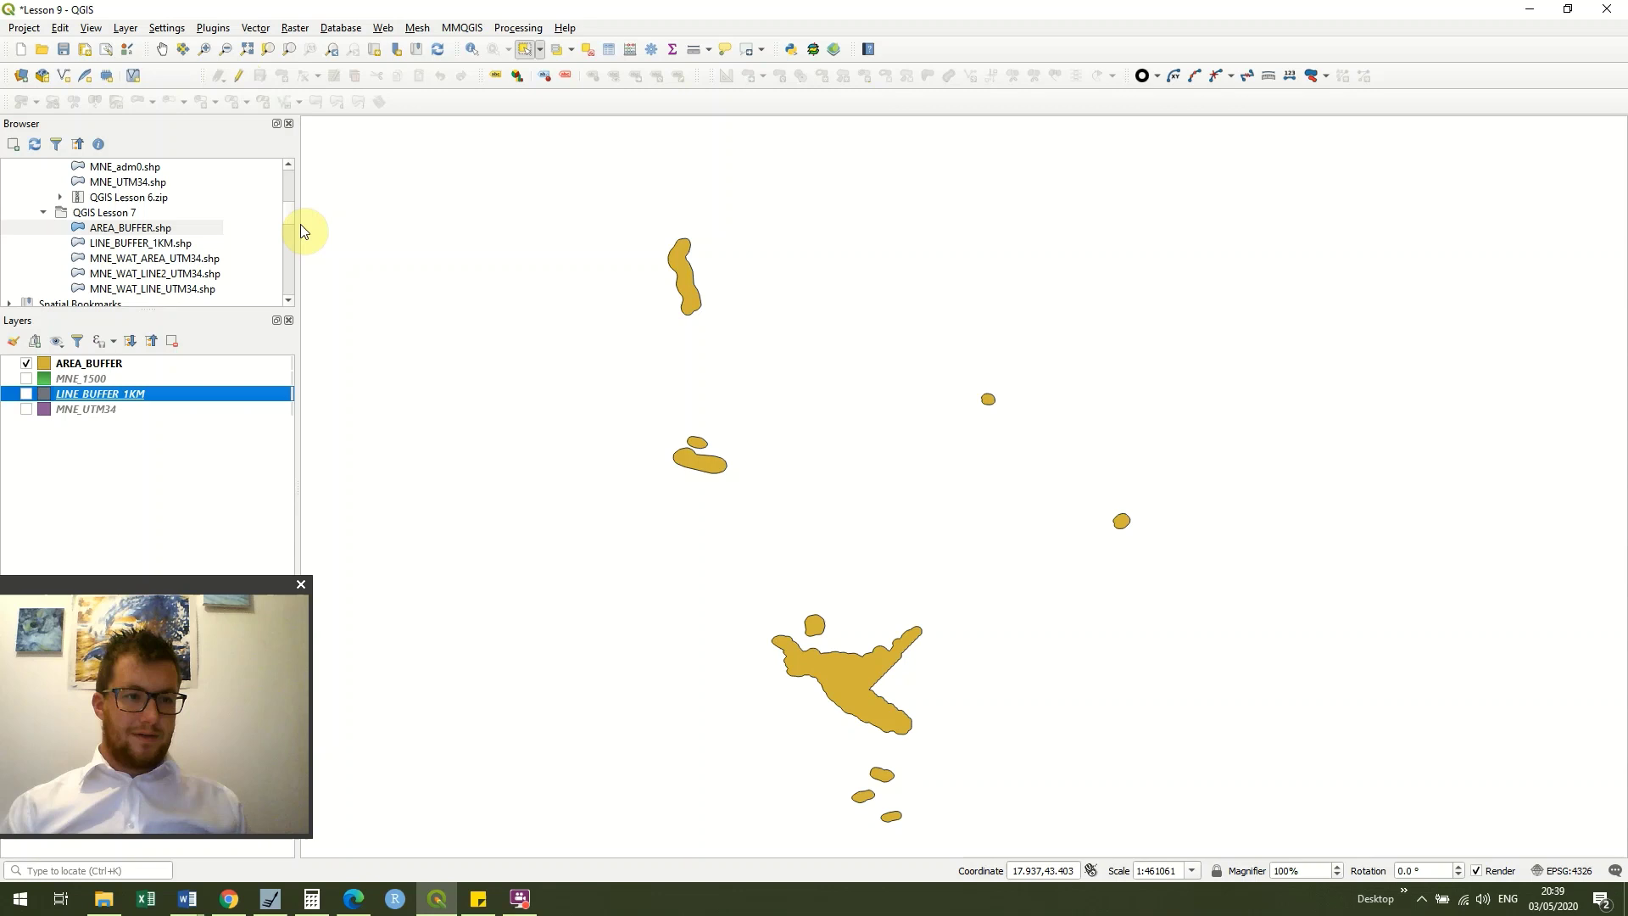
- Show LINE_BUFFER_1KM and MNE_UTM34 so both buffers sit over the purple Montenegro polygon
left_click(27, 395)
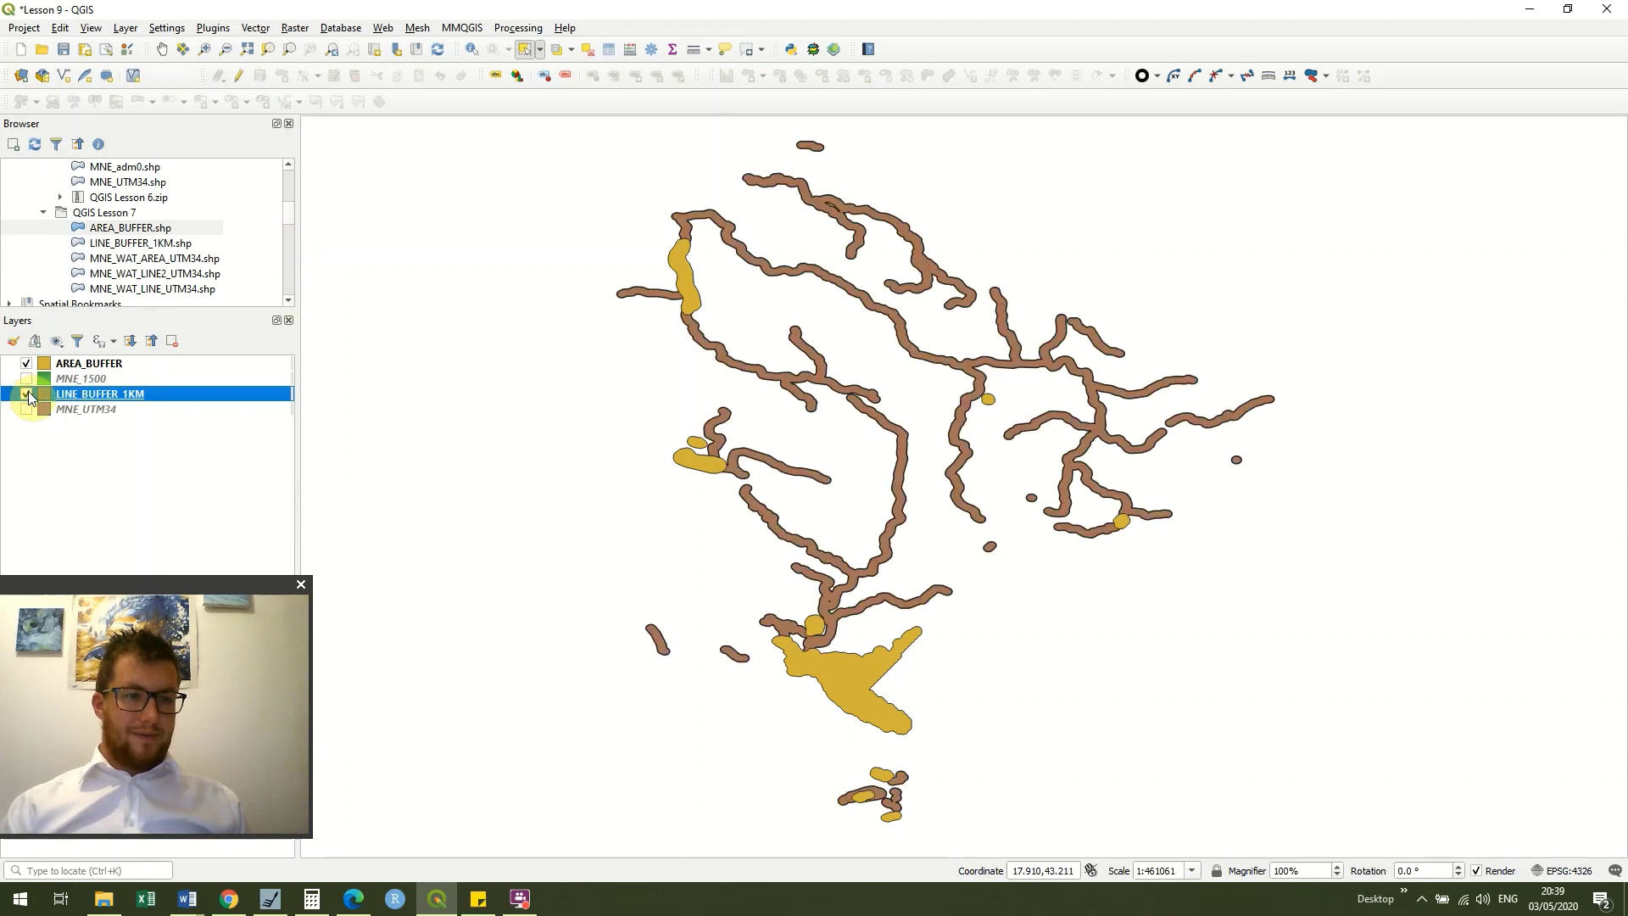
left_click(27, 409)
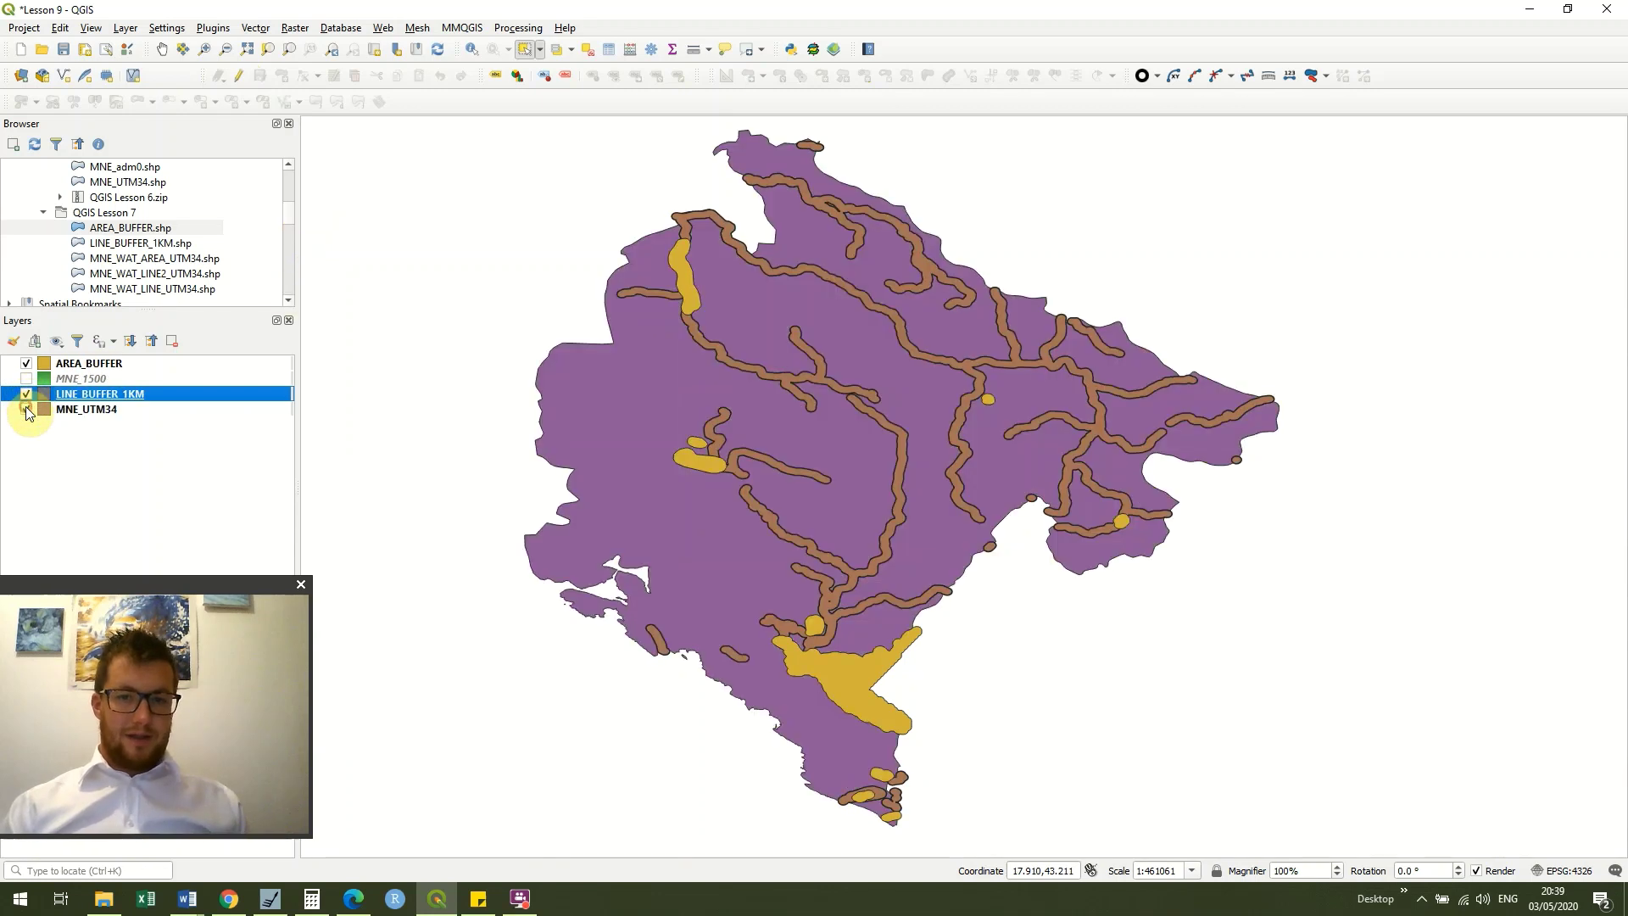